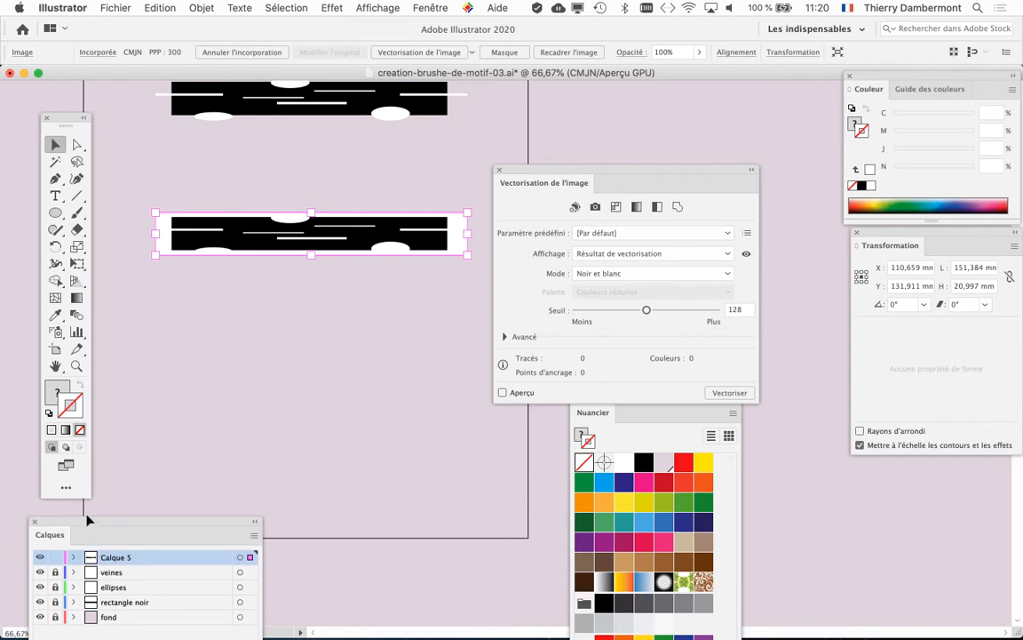
# - Inspect the pixel edges of the selected black strip image up close and move the Image Trace panel clear of the artboard
pyautogui.moveTo(536, 171); pyautogui.dragTo(534, 113)
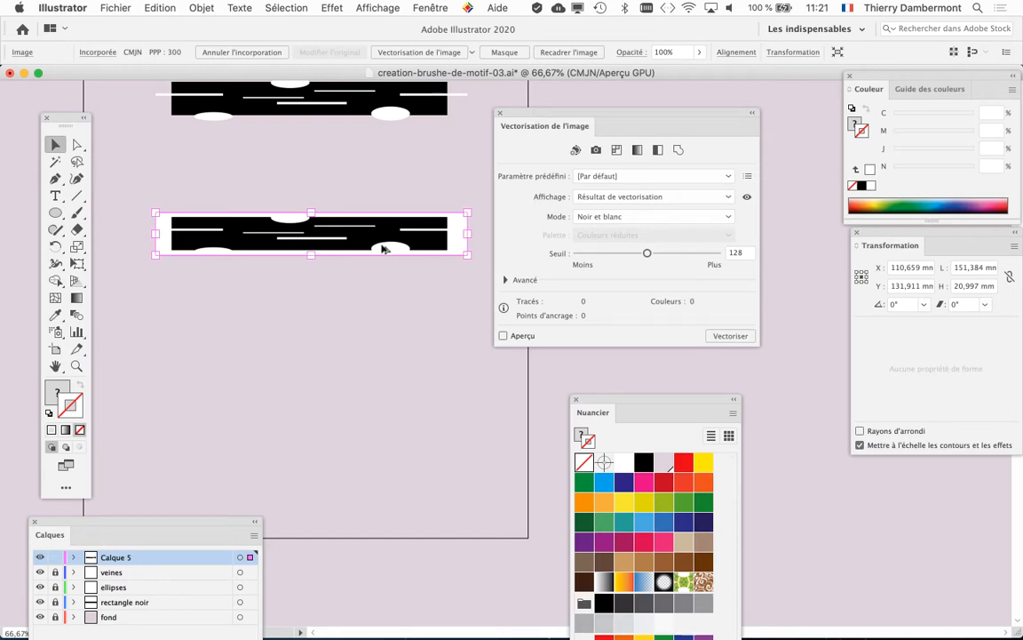
pyautogui.scroll(5, 383, 245)
pyautogui.scroll(8, 347, 271)
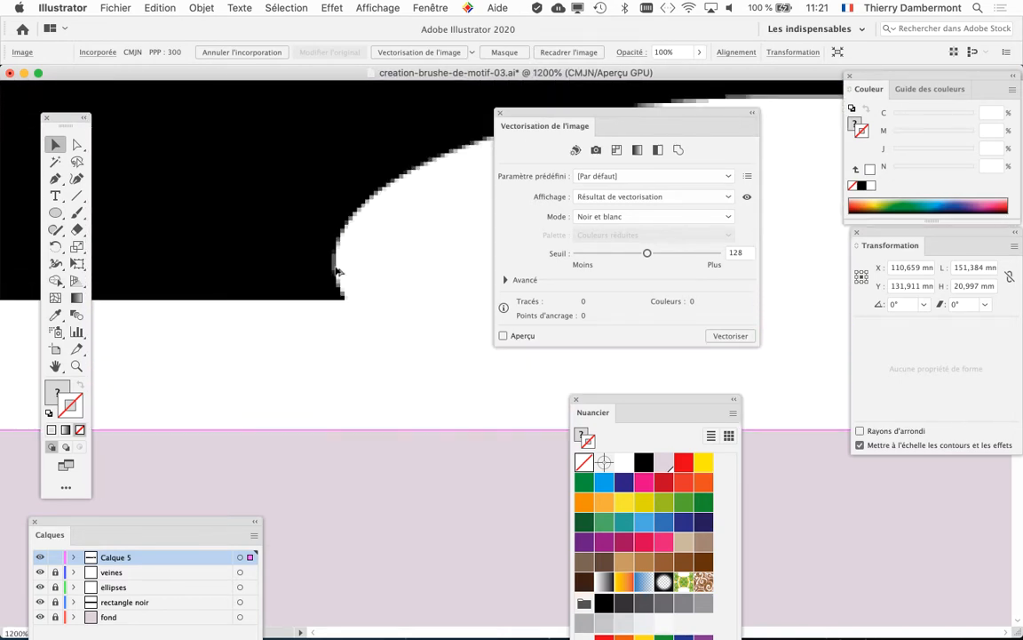
pyautogui.scroll(-6, 355, 277)
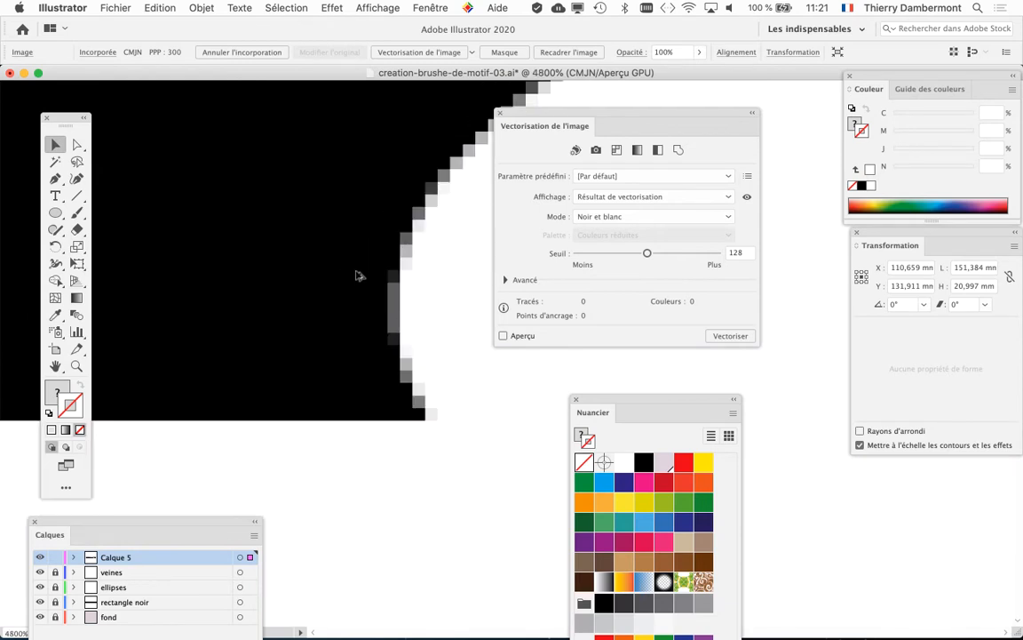
pyautogui.scroll(-6, 357, 278)
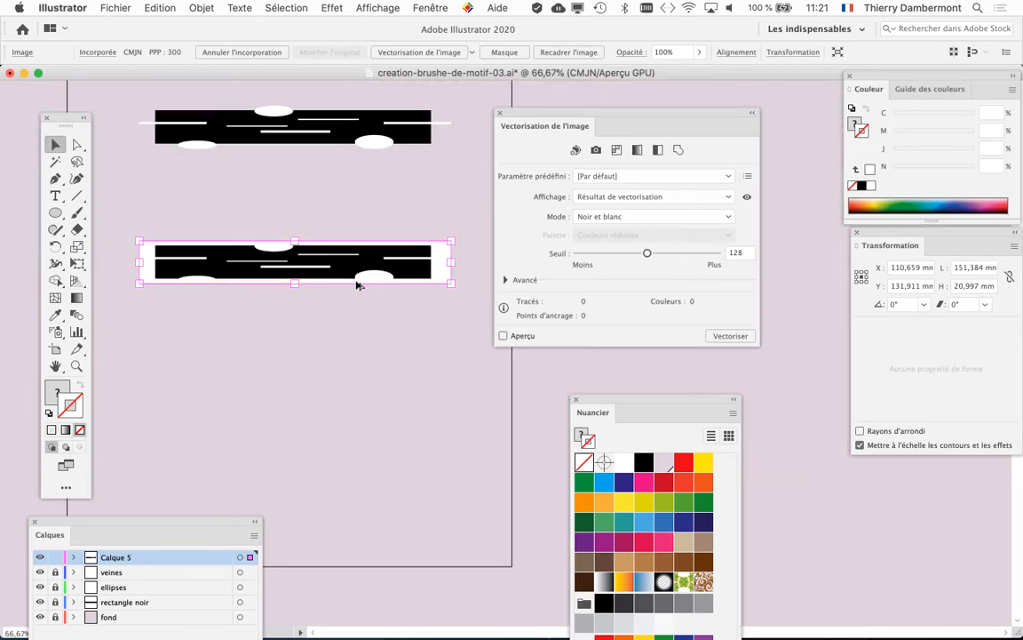
pyautogui.moveTo(531, 113); pyautogui.dragTo(601, 108)
pyautogui.moveTo(496, 194); pyautogui.dragTo(519, 156)
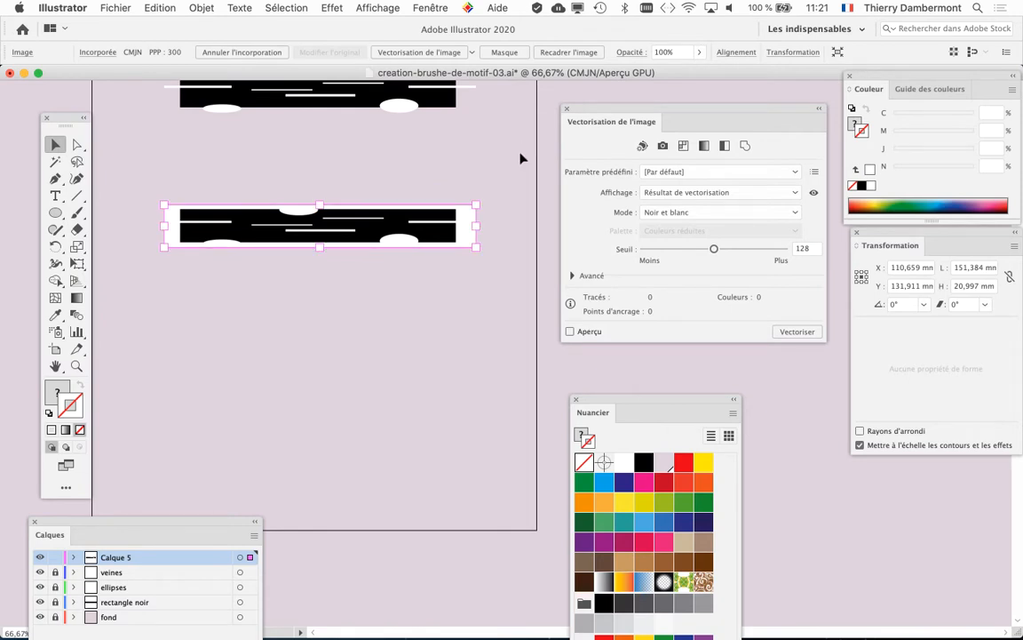
# - Switch to Firefox, search for "bing.com" in a new tab and open the Bing site from the results
pyautogui.moveTo(18, 391)
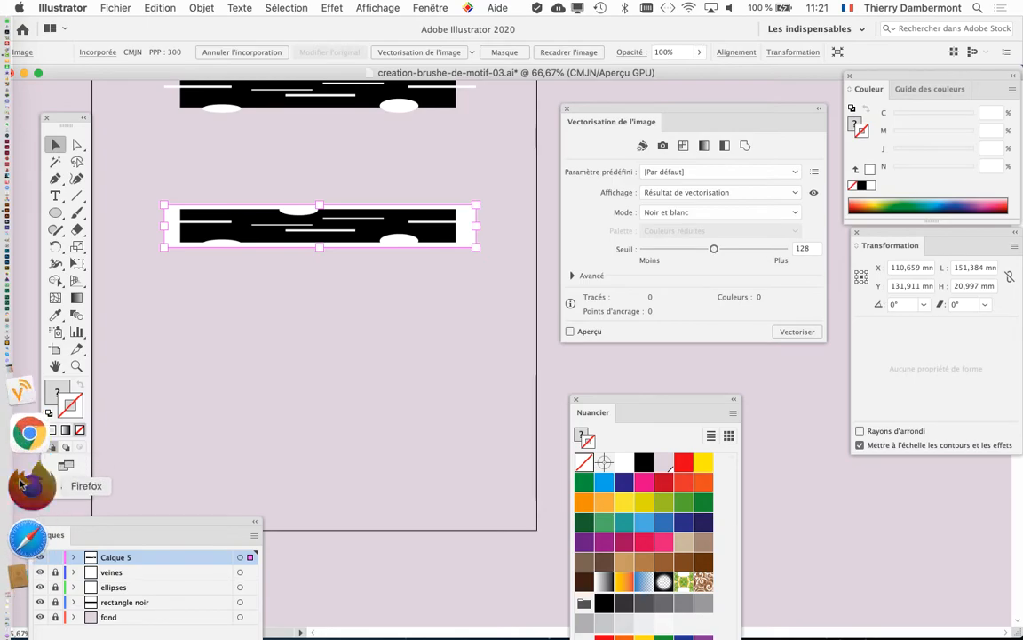
pyautogui.click(21, 483)
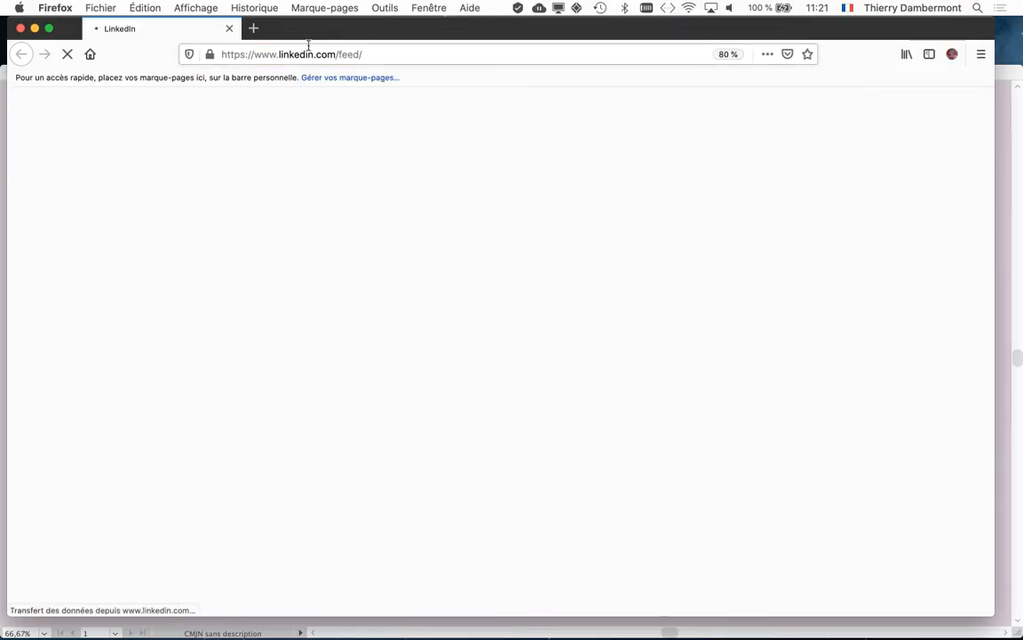
pyautogui.click(253, 28)
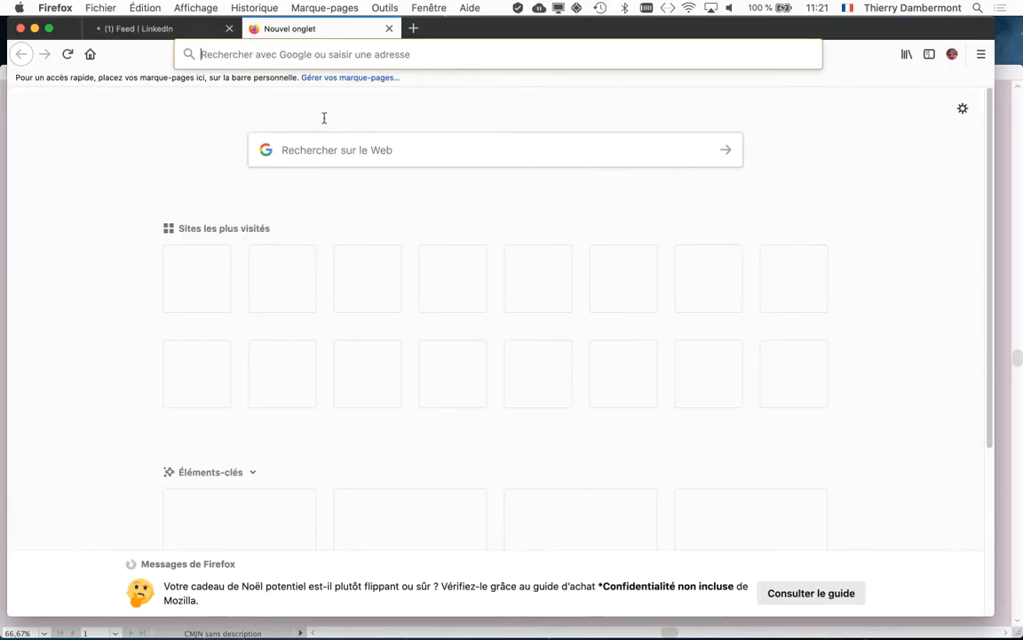
pyautogui.click(343, 149)
pyautogui.write('bing')
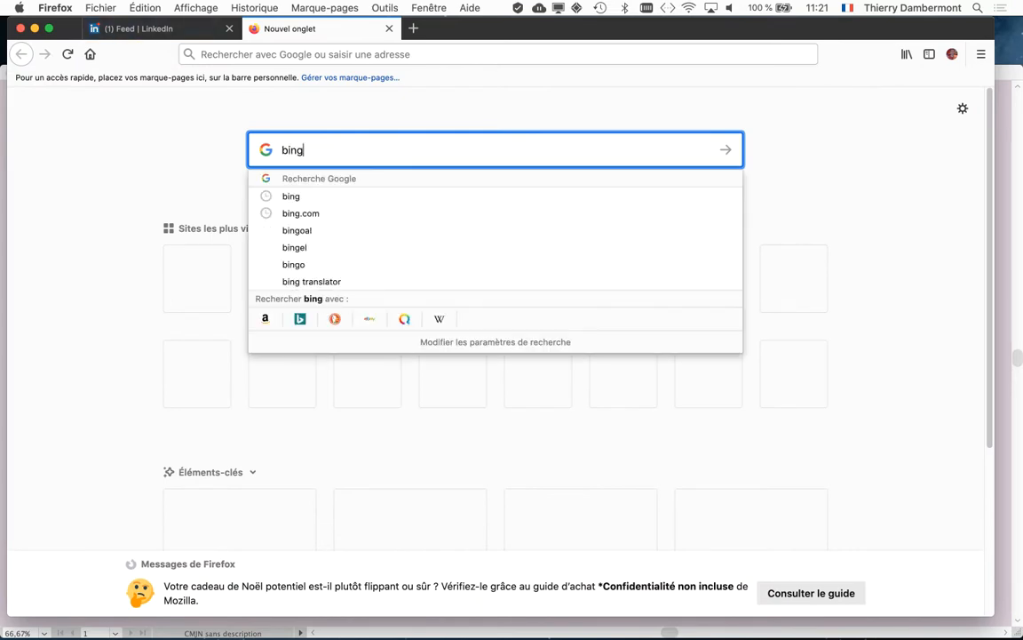
pyautogui.write('.com')
pyautogui.press('Return')
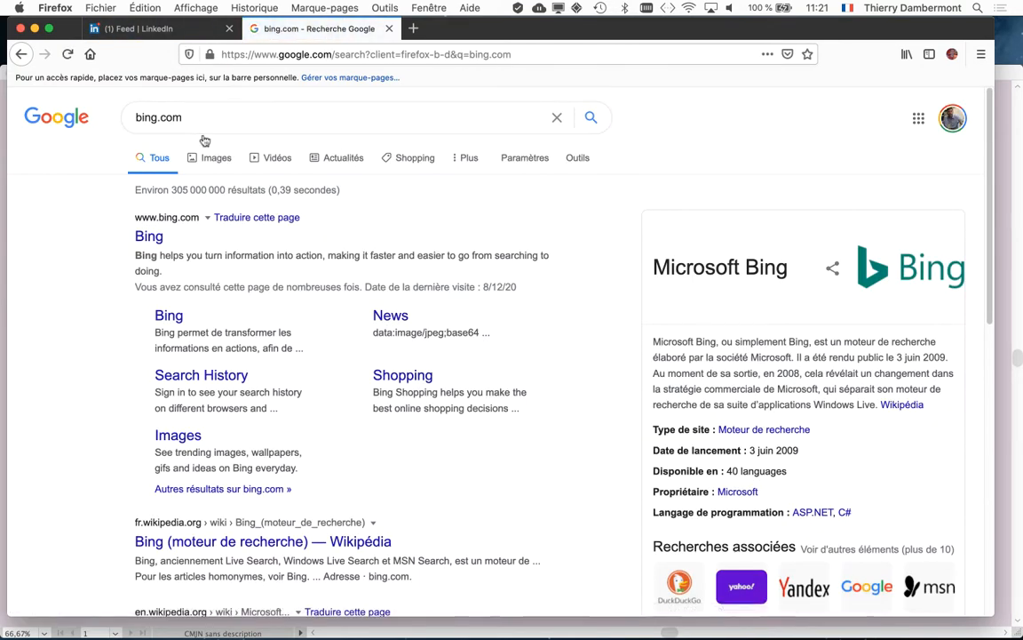
pyautogui.click(147, 235)
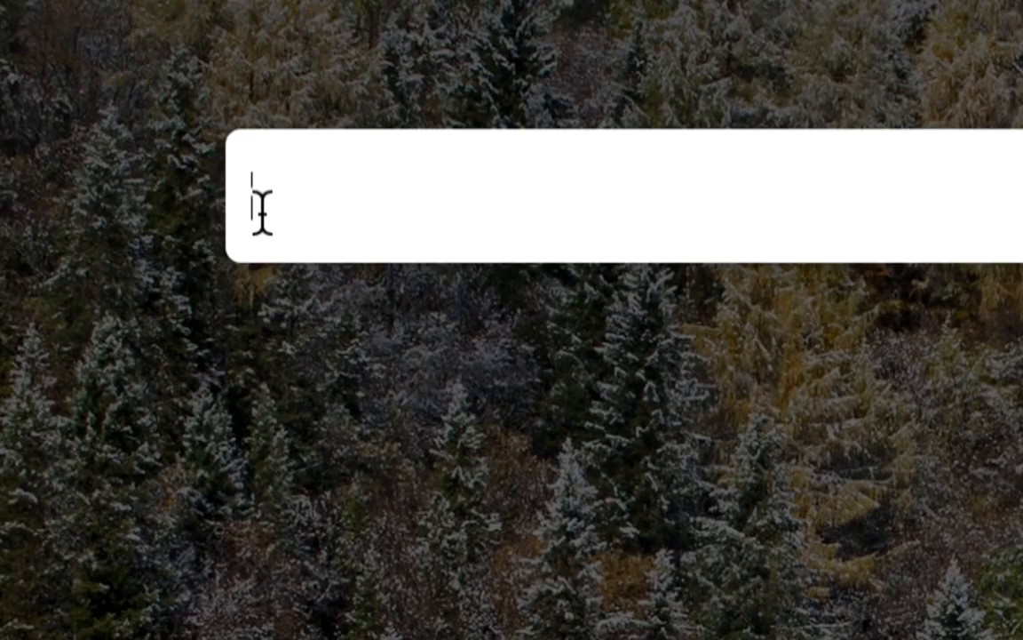
# - Search Bing for "tortoise" and show the image results
pyautogui.write('tort')
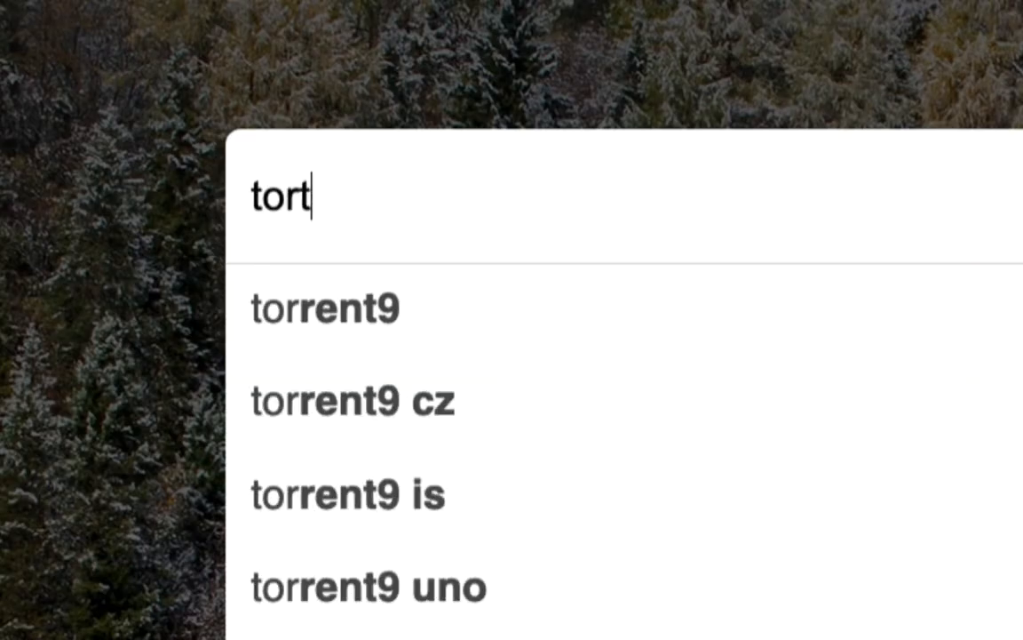
pyautogui.write('oise')
pyautogui.press('Escape')
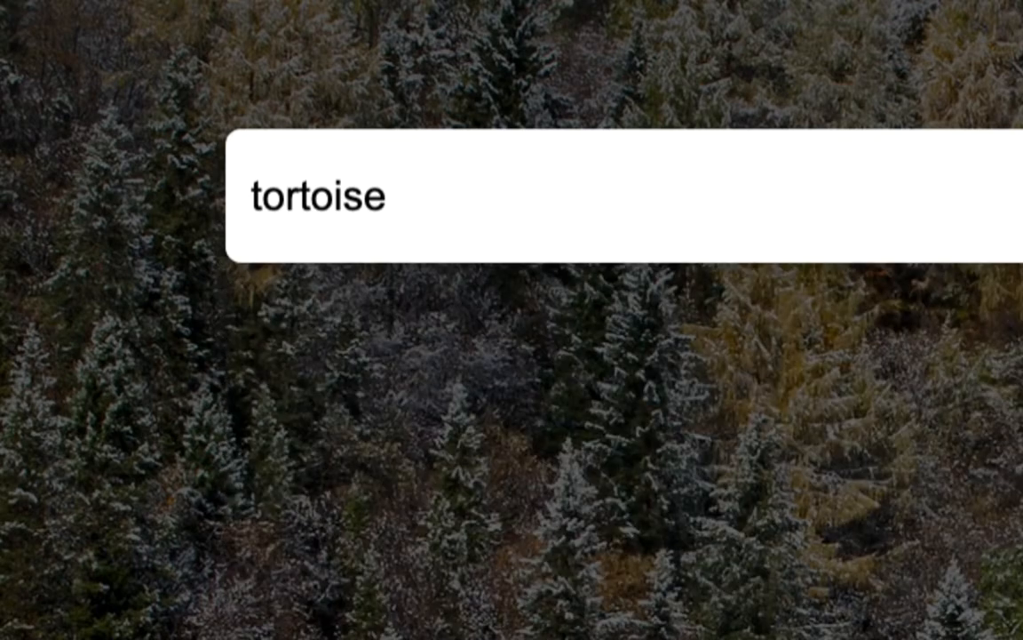
pyautogui.press('Return')
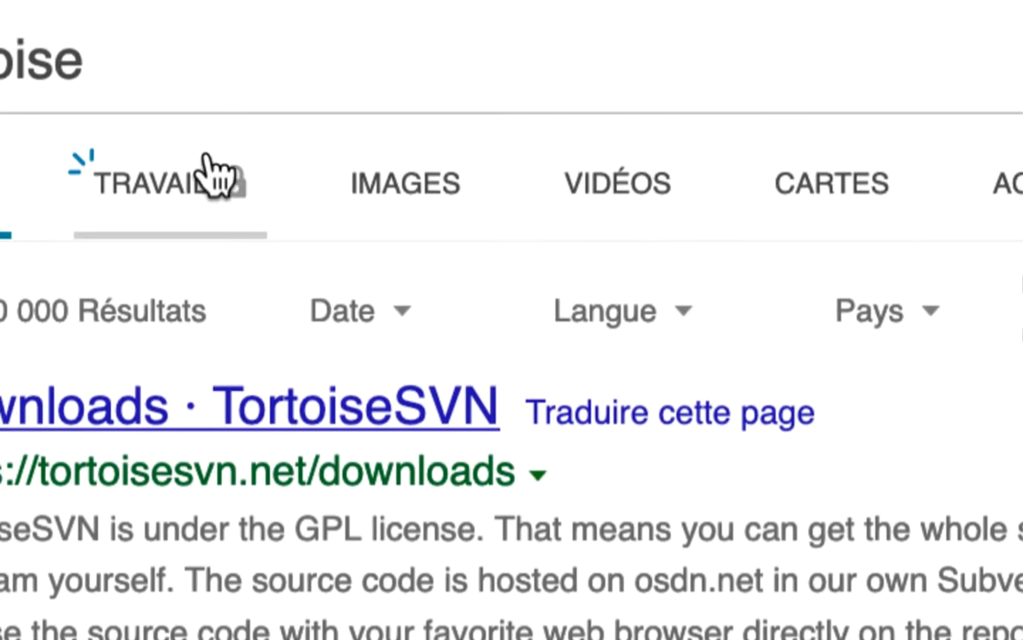
pyautogui.click(163, 135)
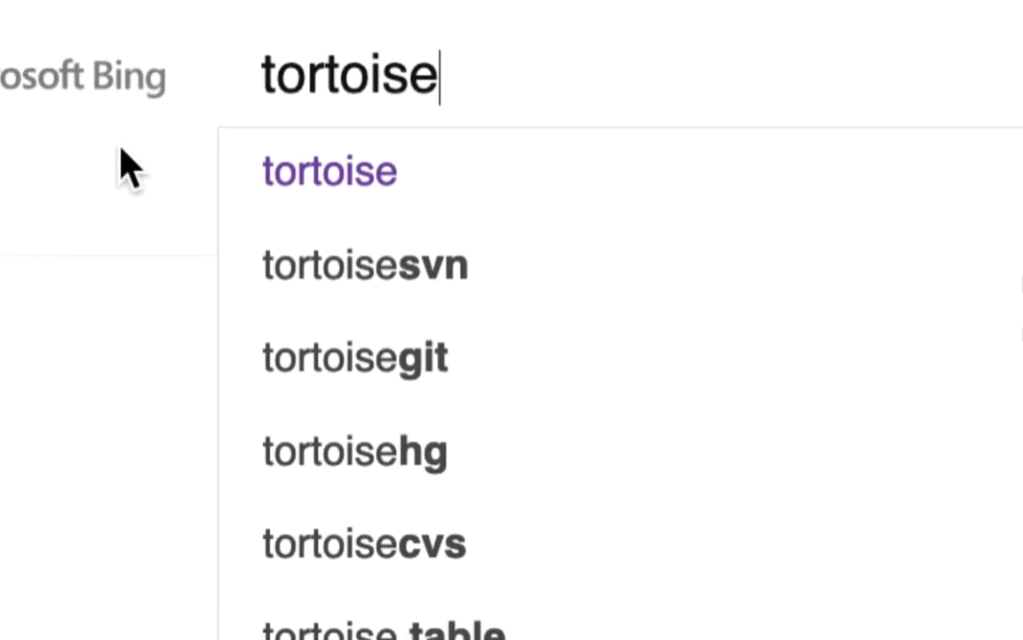
pyautogui.click(116, 149)
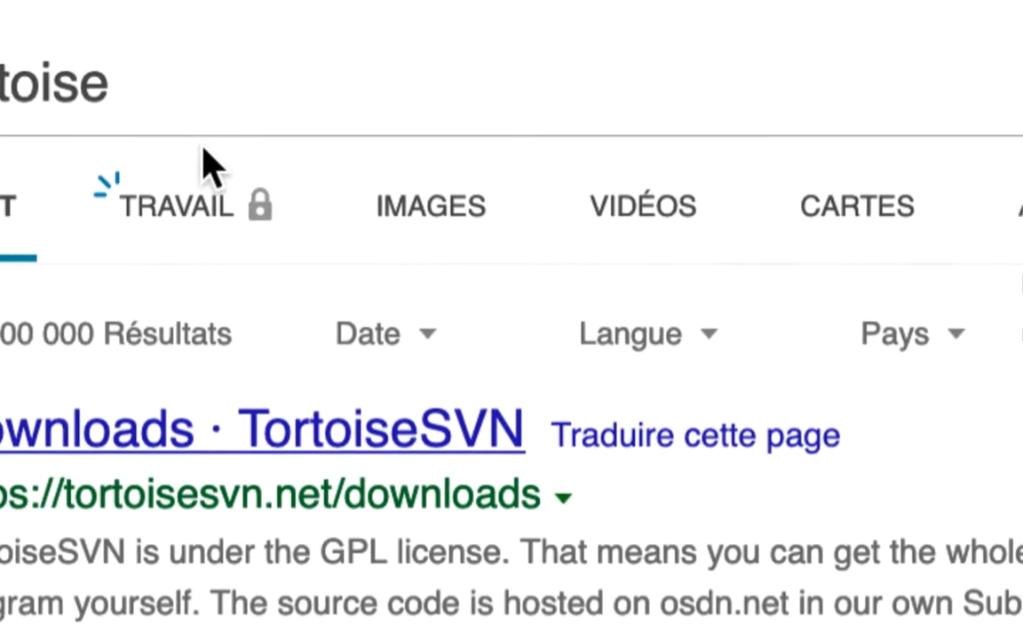
pyautogui.click(282, 169)
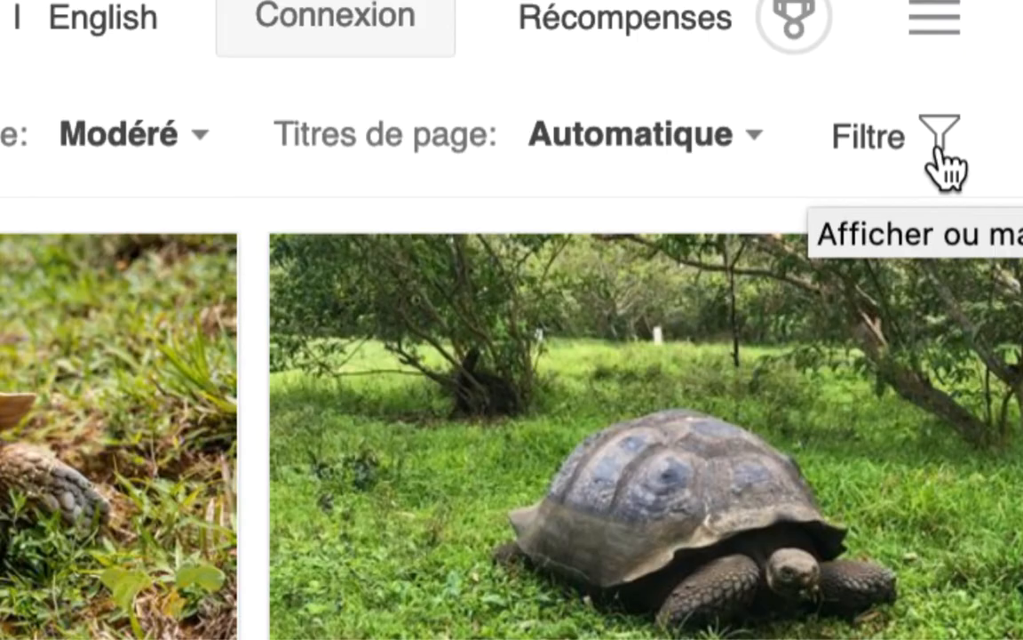
# - Filter the tortoise images by the type Image ClipArt and the colour black
pyautogui.click(944, 167)
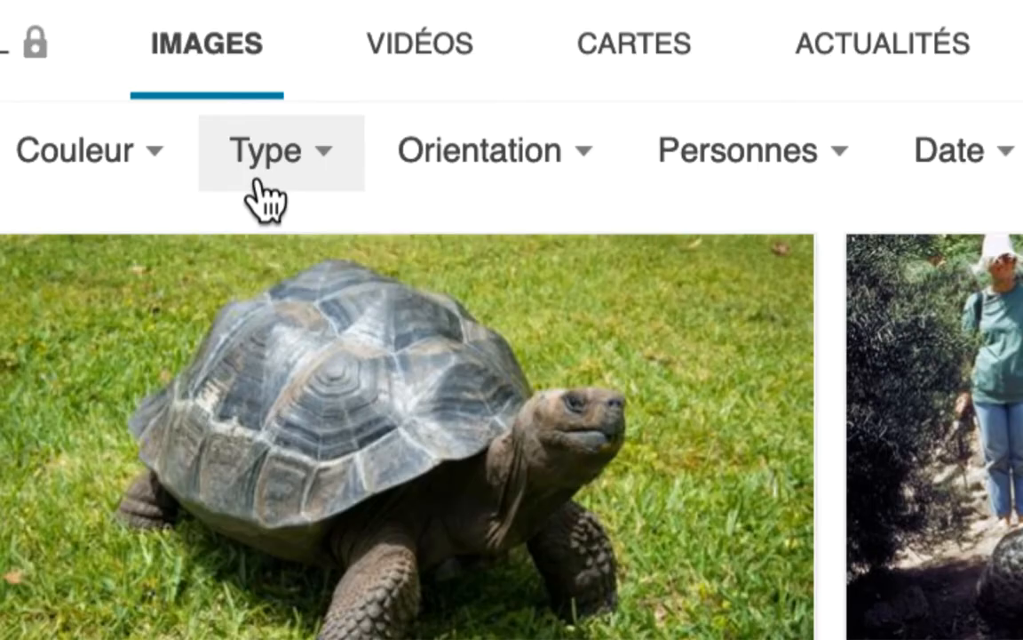
pyautogui.click(265, 198)
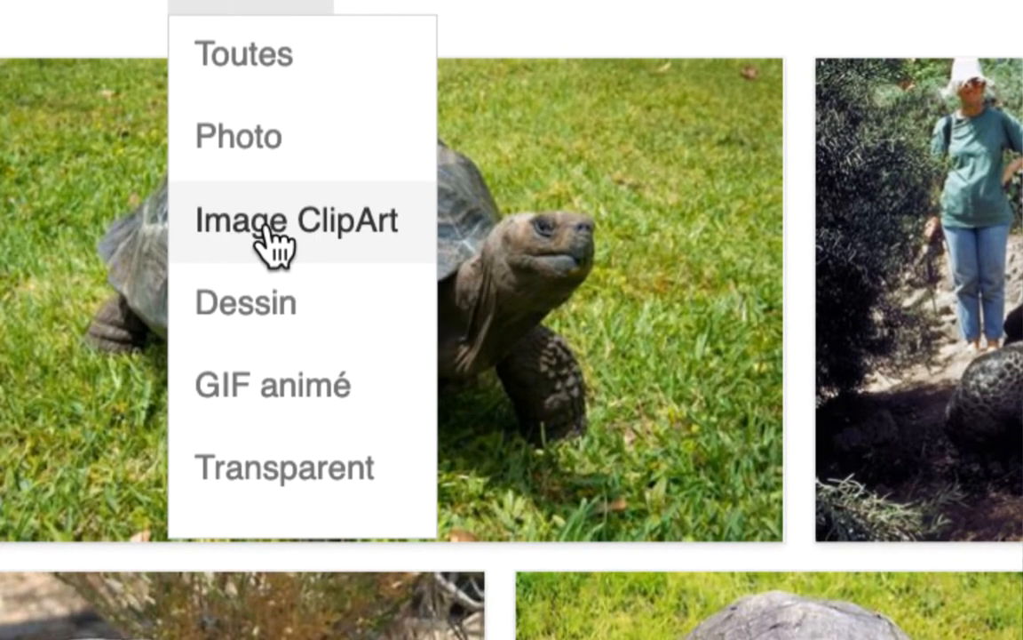
pyautogui.click(268, 228)
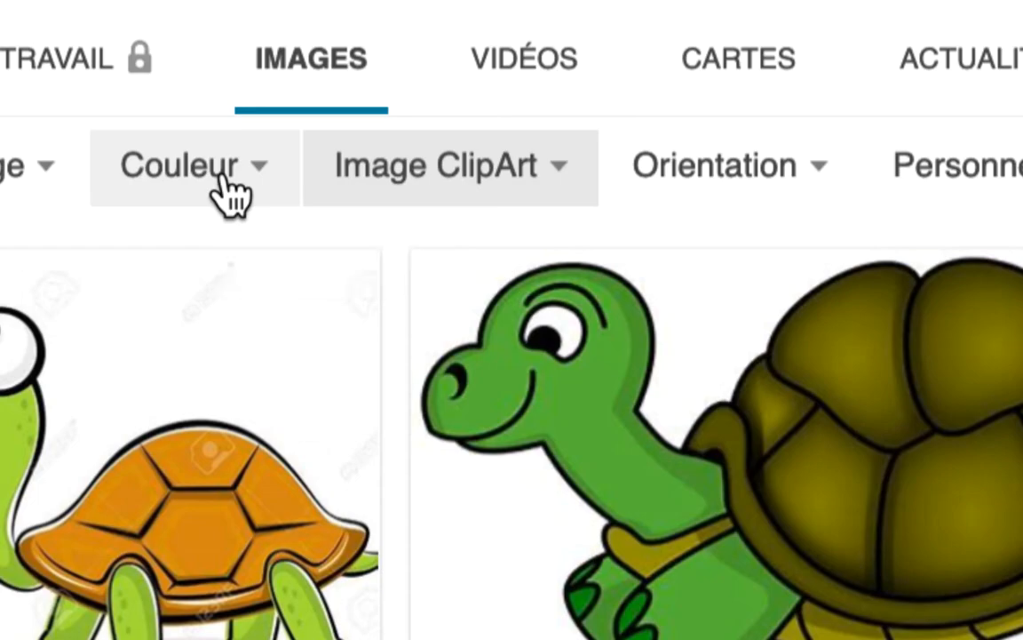
pyautogui.click(229, 193)
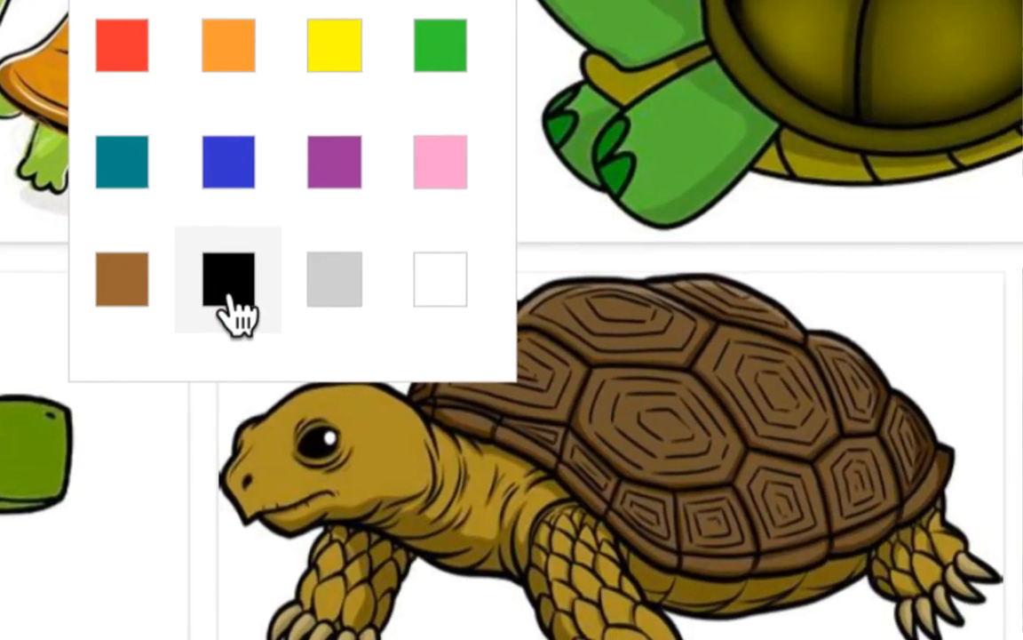
pyautogui.click(230, 300)
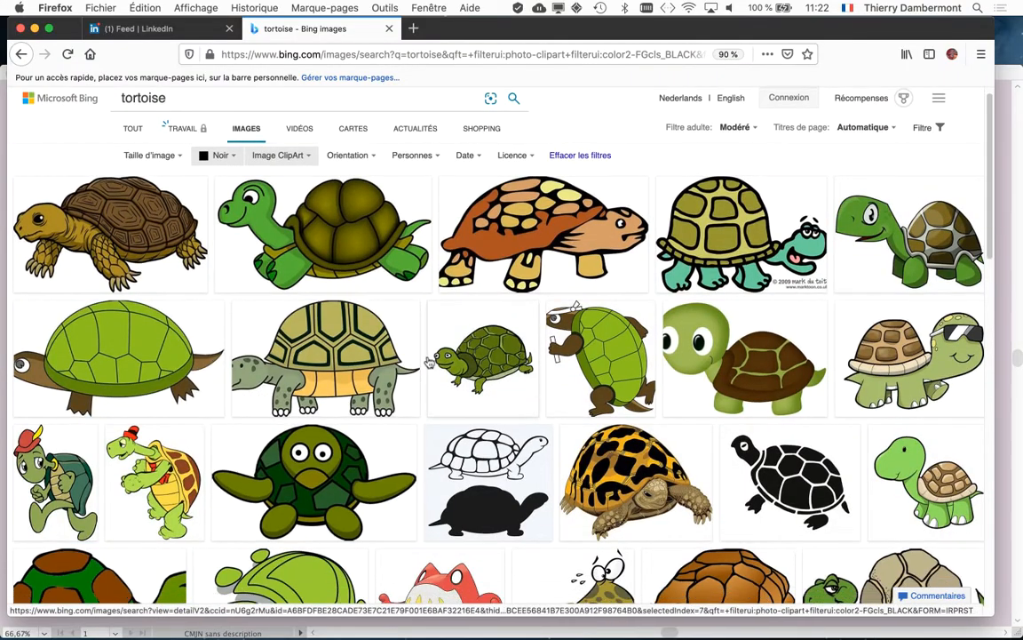
# - Look through the black clip-art tortoise results for drawings suitable for tracing and return to the start of the list
pyautogui.scroll(-15, 429, 362)
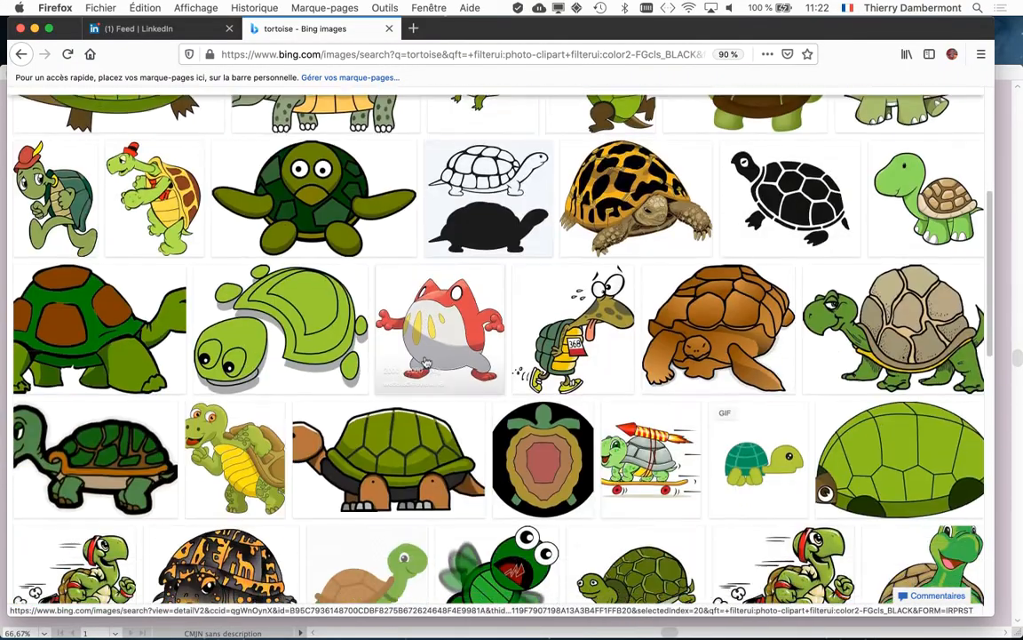
pyautogui.scroll(-12, 425, 363)
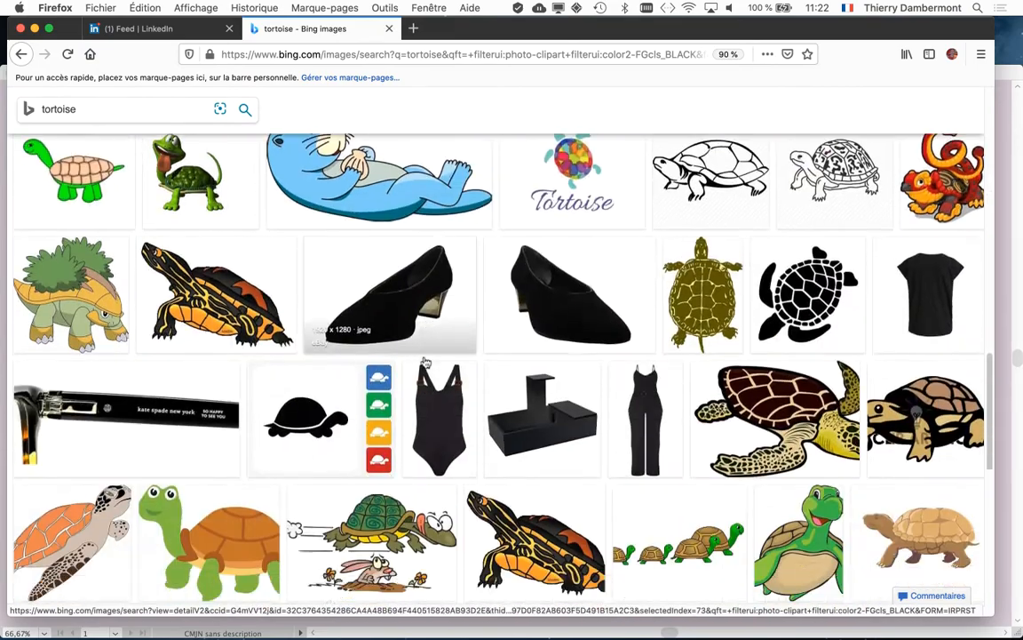
pyautogui.scroll(5, 425, 362)
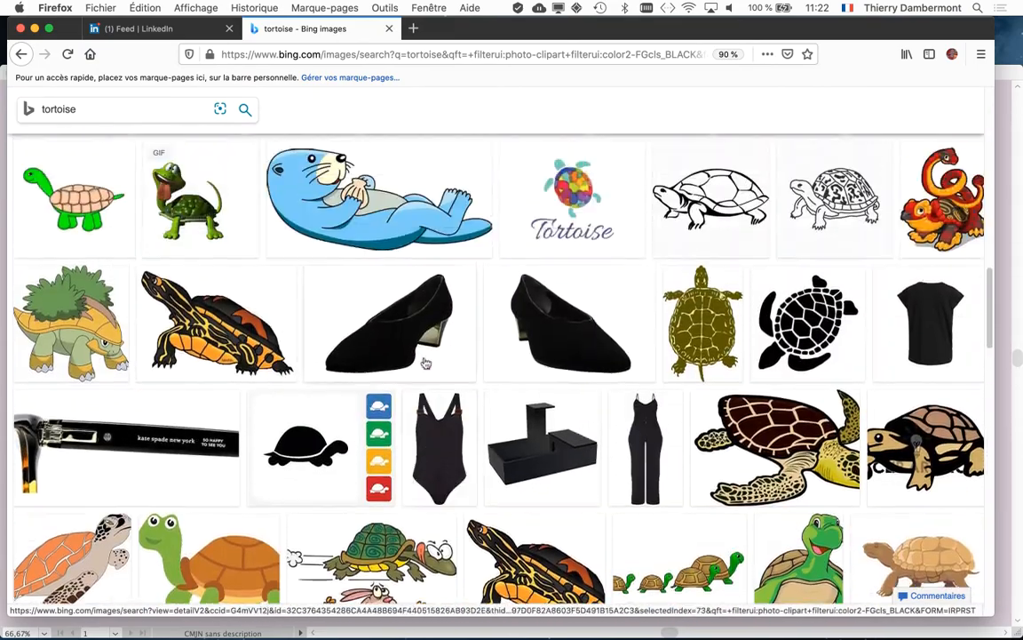
pyautogui.scroll(-1, 411, 377)
pyautogui.scroll(-10, 412, 377)
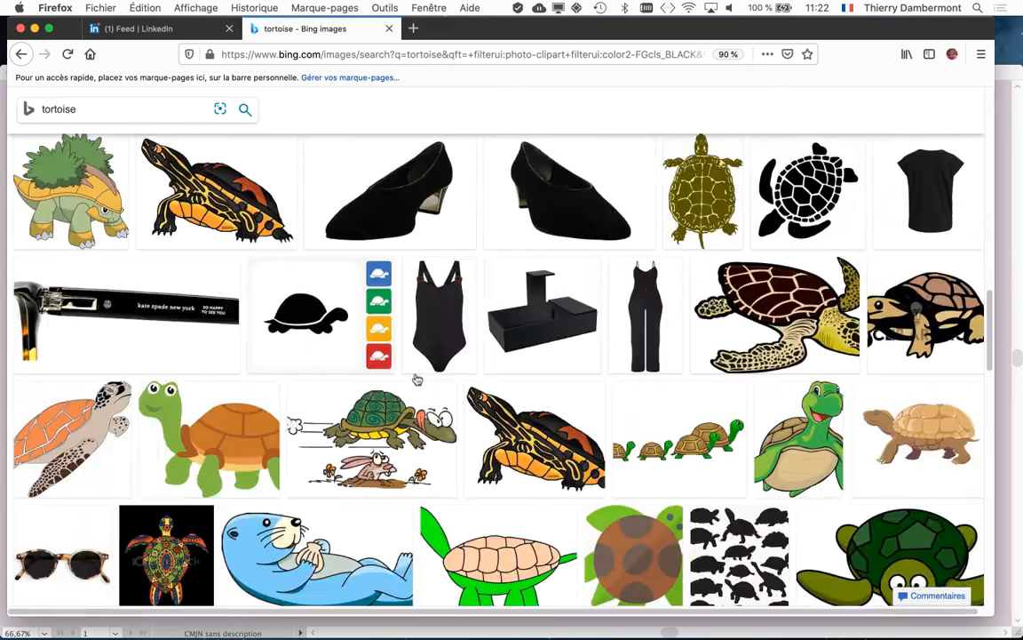
pyautogui.scroll(10, 417, 377)
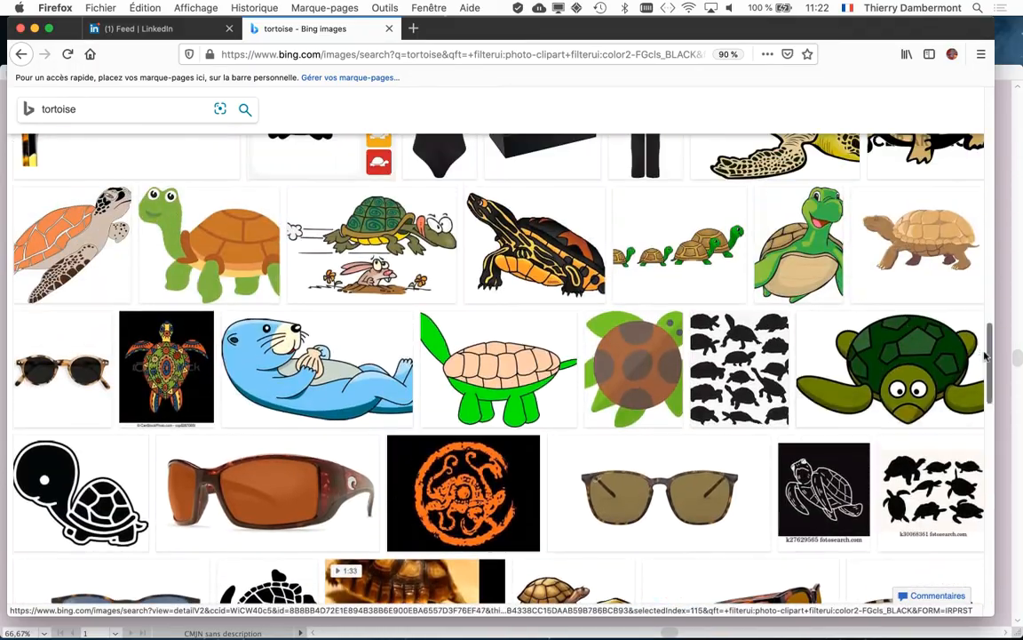
pyautogui.moveTo(985, 355); pyautogui.dragTo(983, 124)
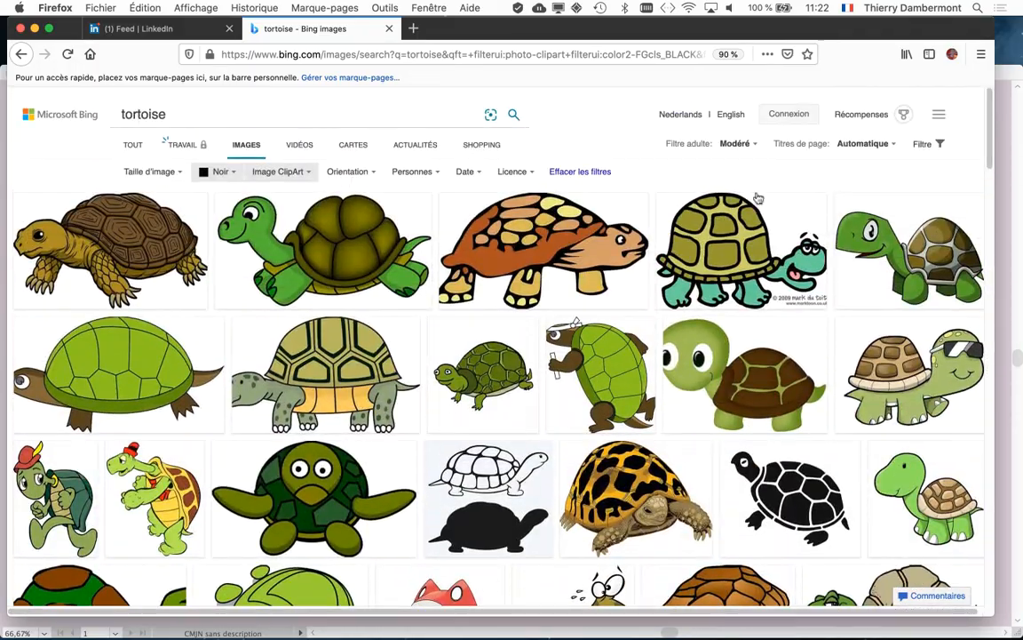
# - Switch to Illustrator to check the colour mode set for image tracing and return to the image results in Firefox
pyautogui.press('super+Tab')
pyautogui.press('super+Tab')
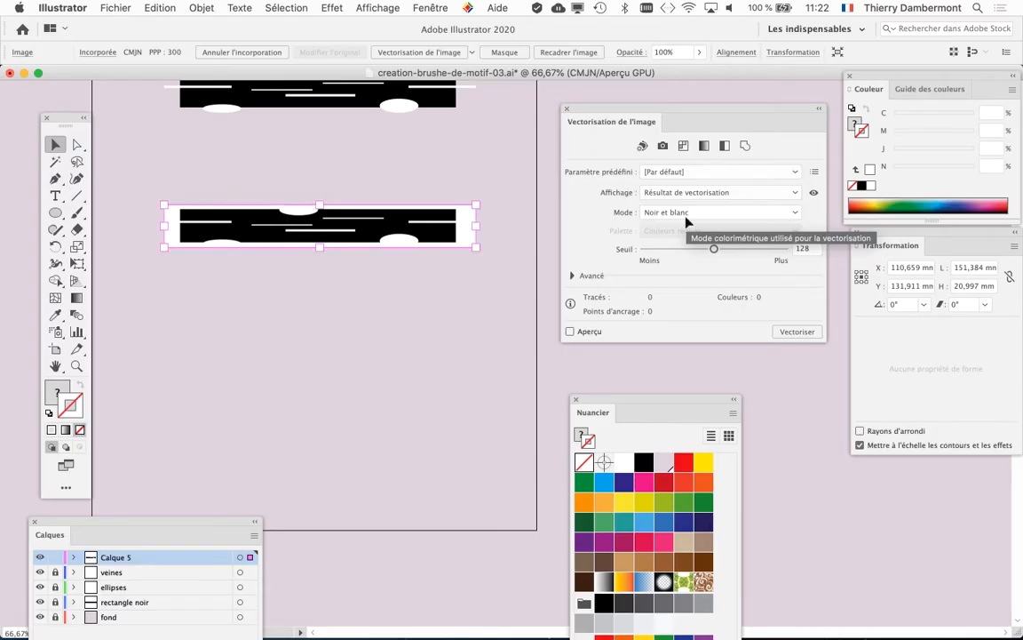
pyautogui.press('super+Tab')
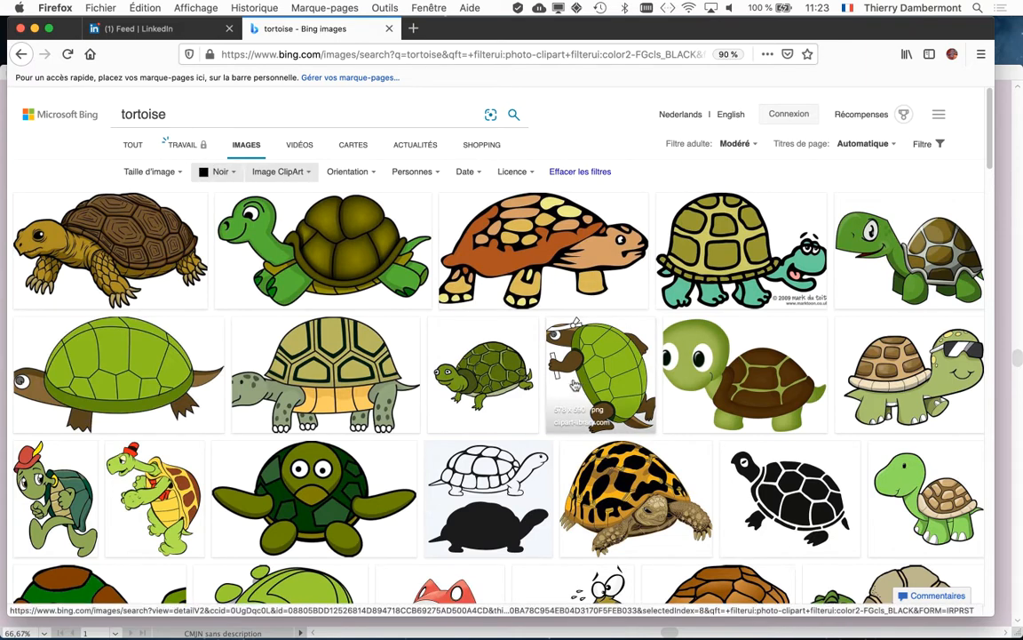
pyautogui.click(178, 114)
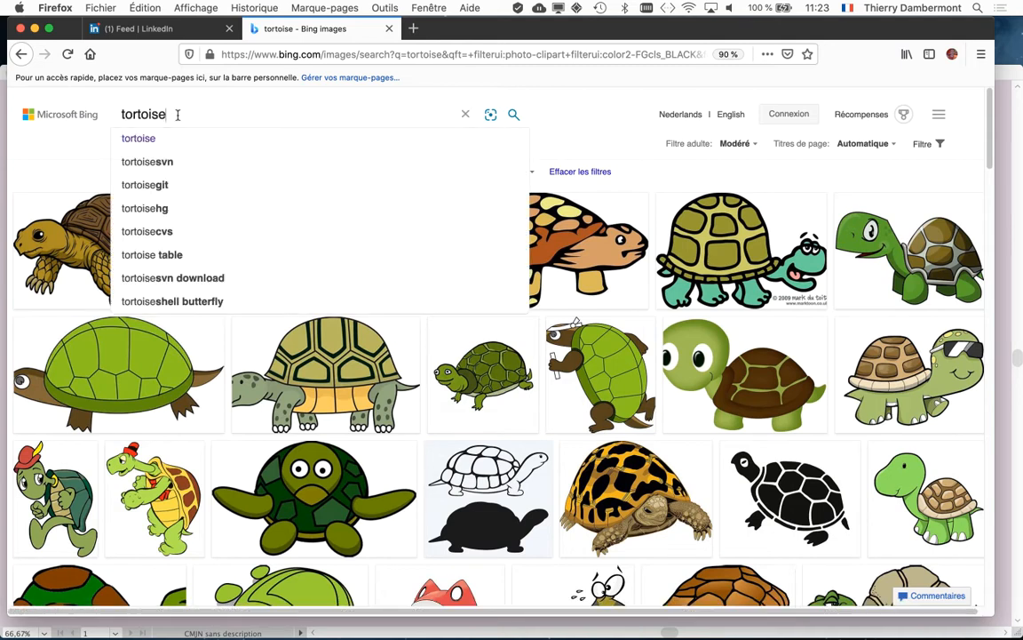
pyautogui.click(573, 109)
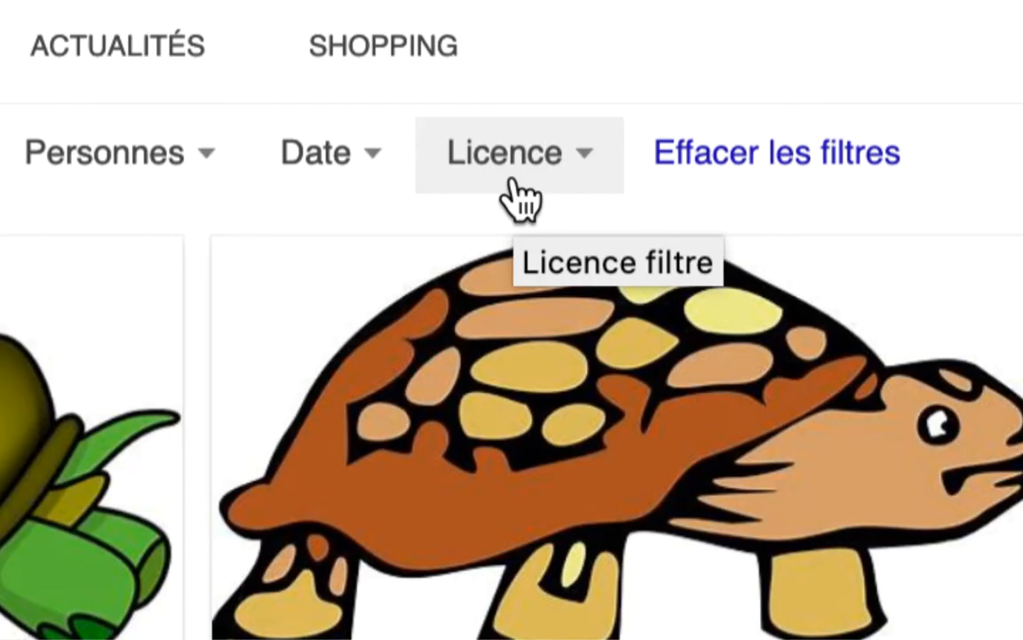
# - Restrict the tortoise images to the Domaine public licence and browse the filtered results
pyautogui.click(523, 197)
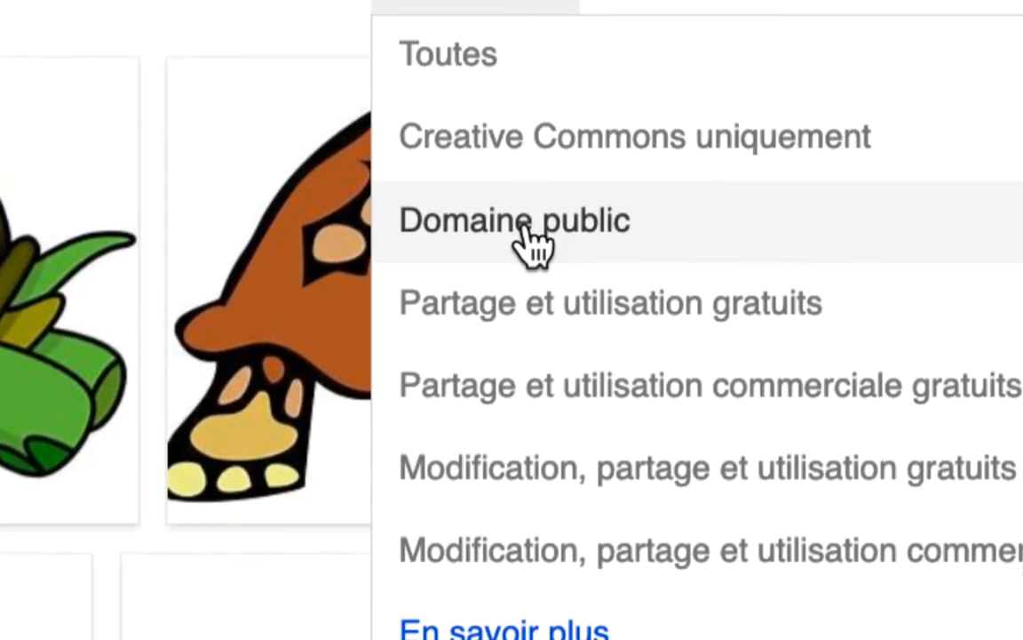
pyautogui.click(530, 238)
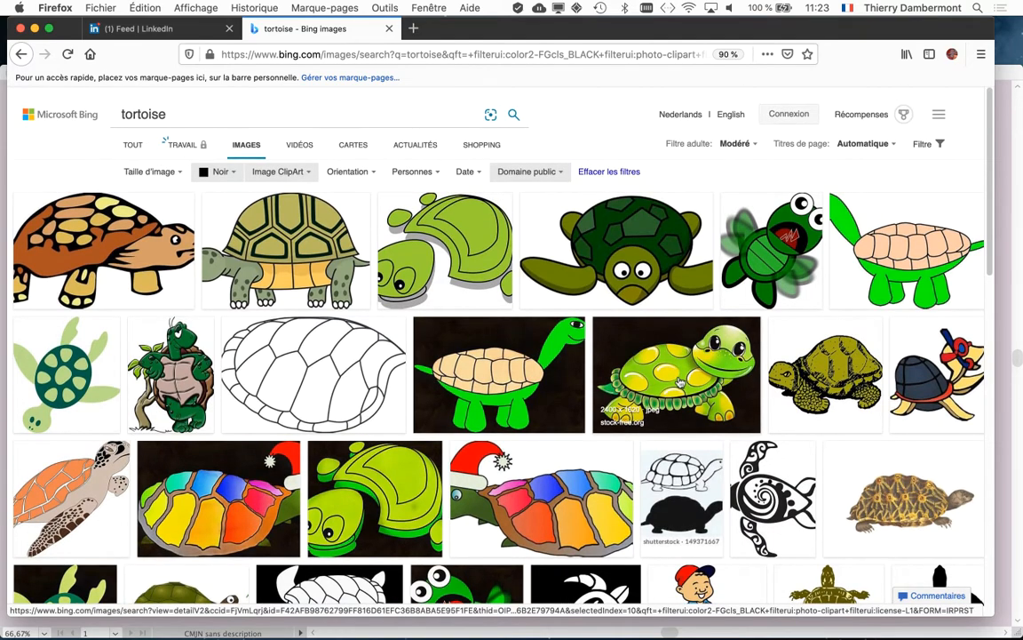
pyautogui.scroll(-10, 679, 382)
pyautogui.scroll(-2, 680, 384)
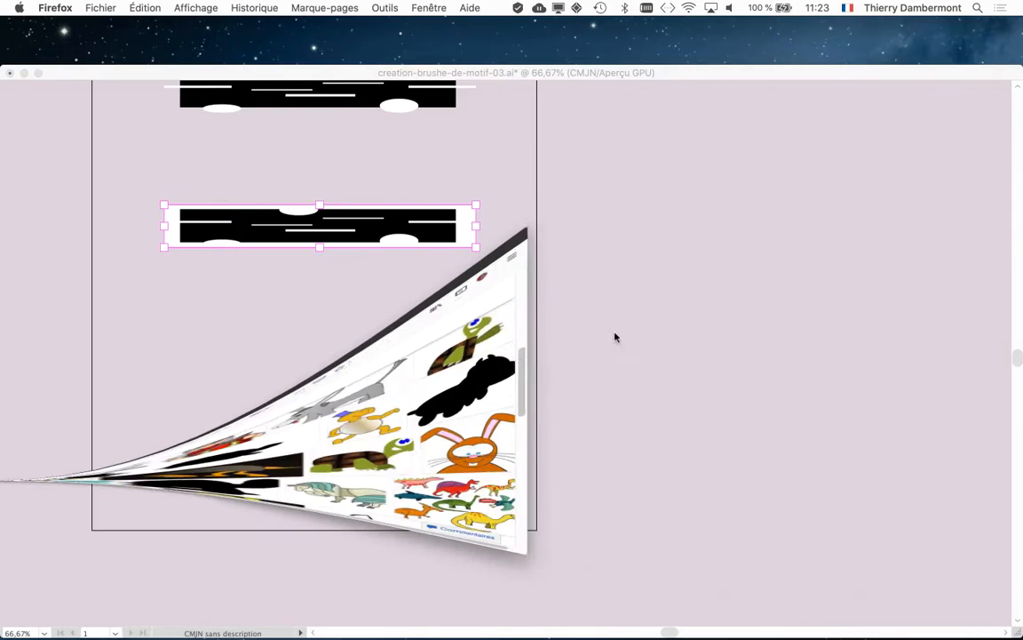
# - Switch to Illustrator and turn on the black-and-white Image Trace preview for the selected bar
pyautogui.click(385, 78)
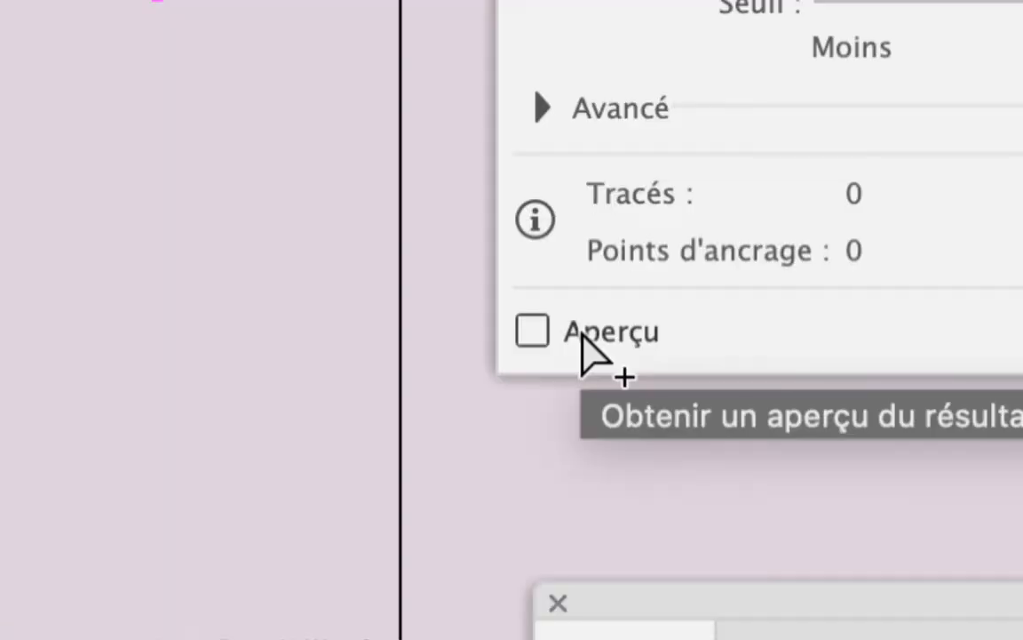
pyautogui.click(582, 335)
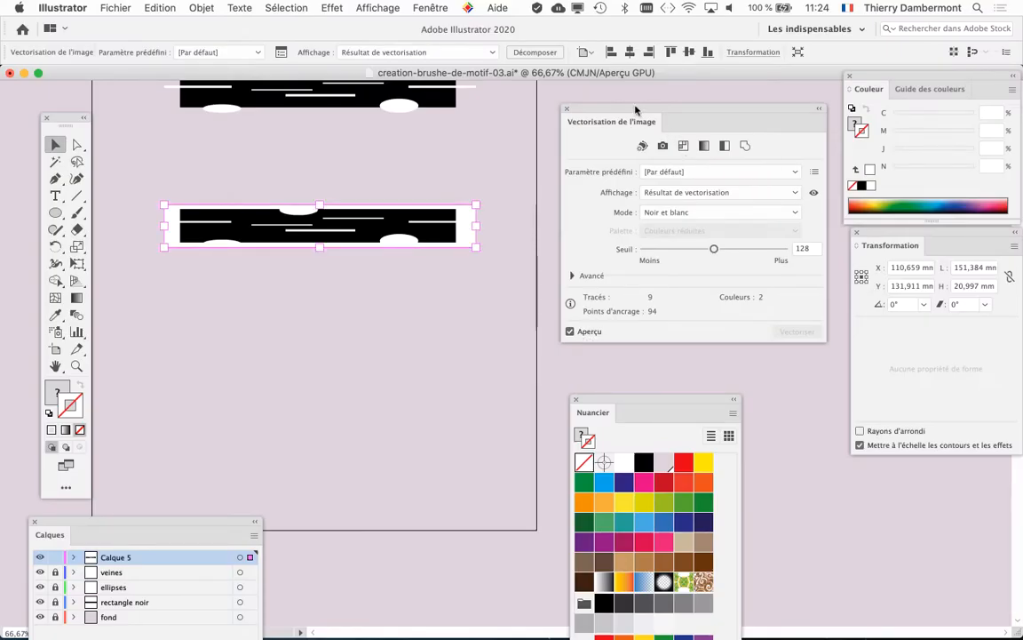
pyautogui.moveTo(635, 109); pyautogui.dragTo(606, 106)
# - Compare the traced edge of the lower ellipse cut-out with the pixels of the source image
pyautogui.scroll(5, 391, 241)
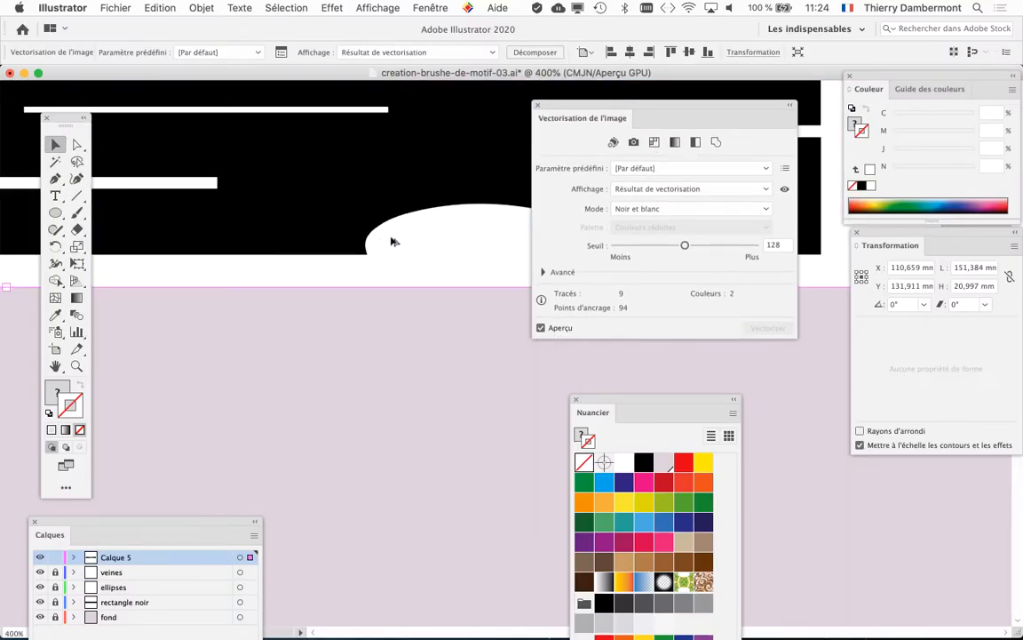
pyautogui.scroll(6, 390, 241)
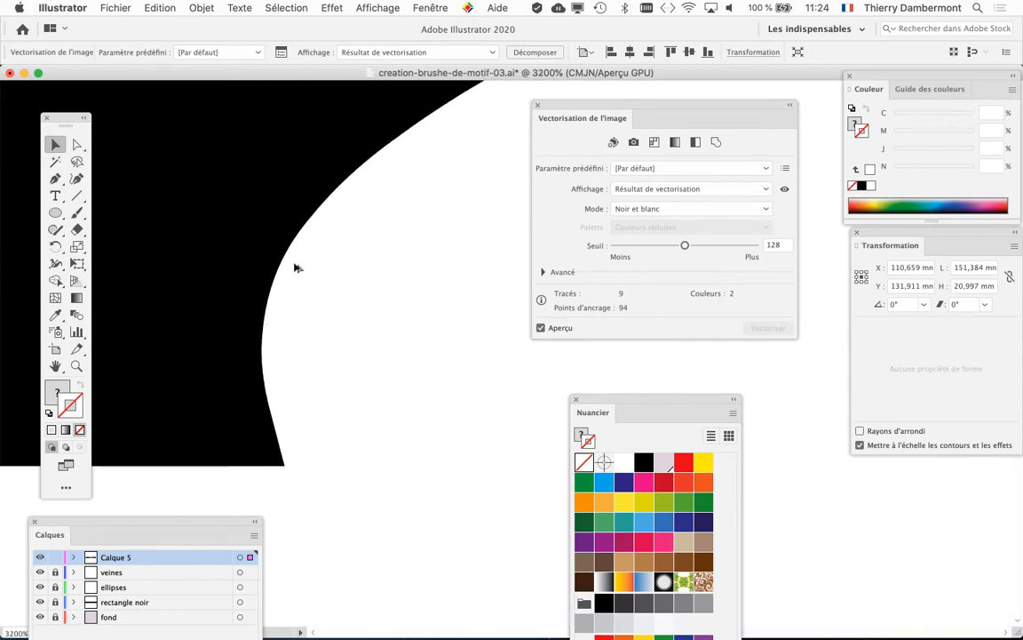
pyautogui.scroll(2, 296, 268)
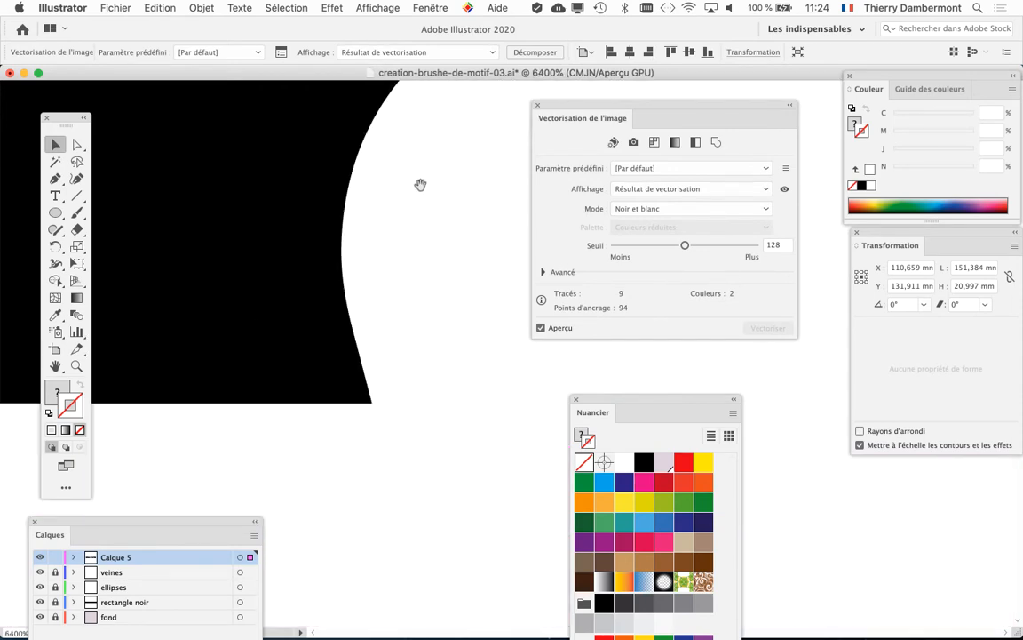
pyautogui.moveTo(715, 107); pyautogui.dragTo(653, 114)
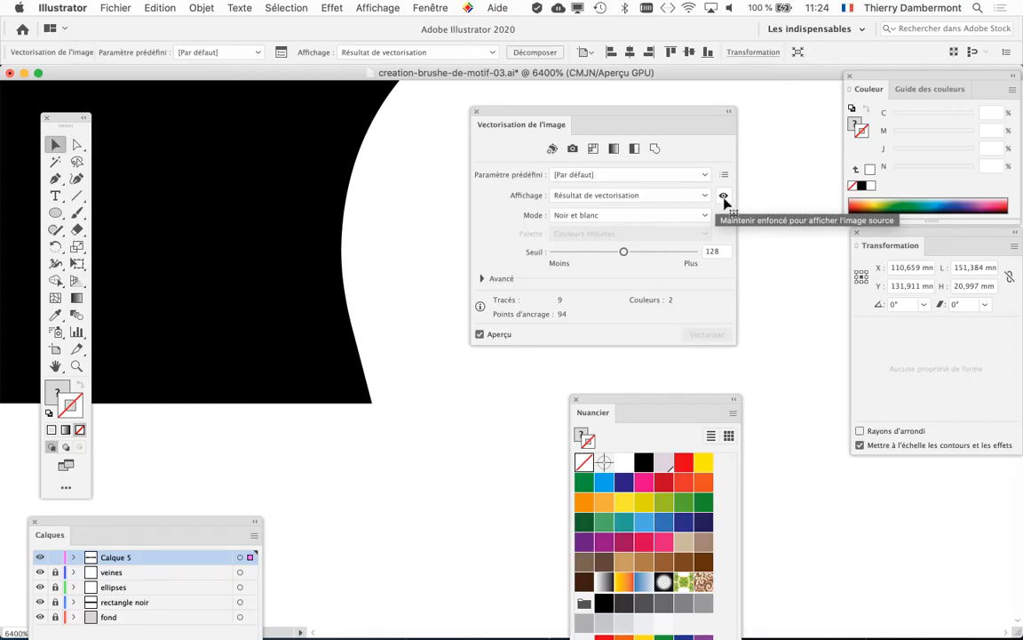
pyautogui.click(724, 199)
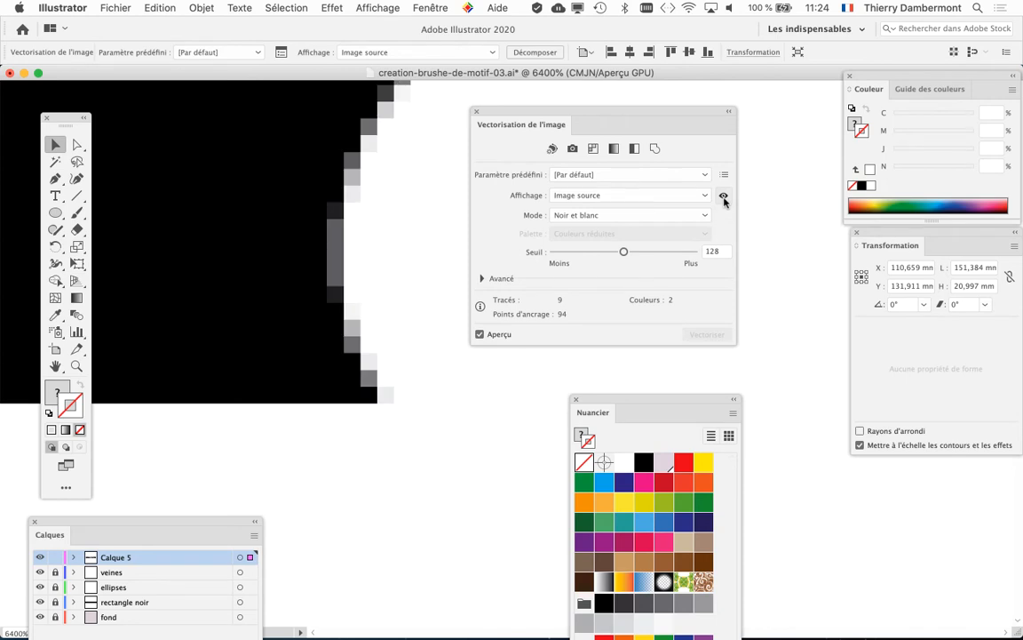
pyautogui.click(724, 199)
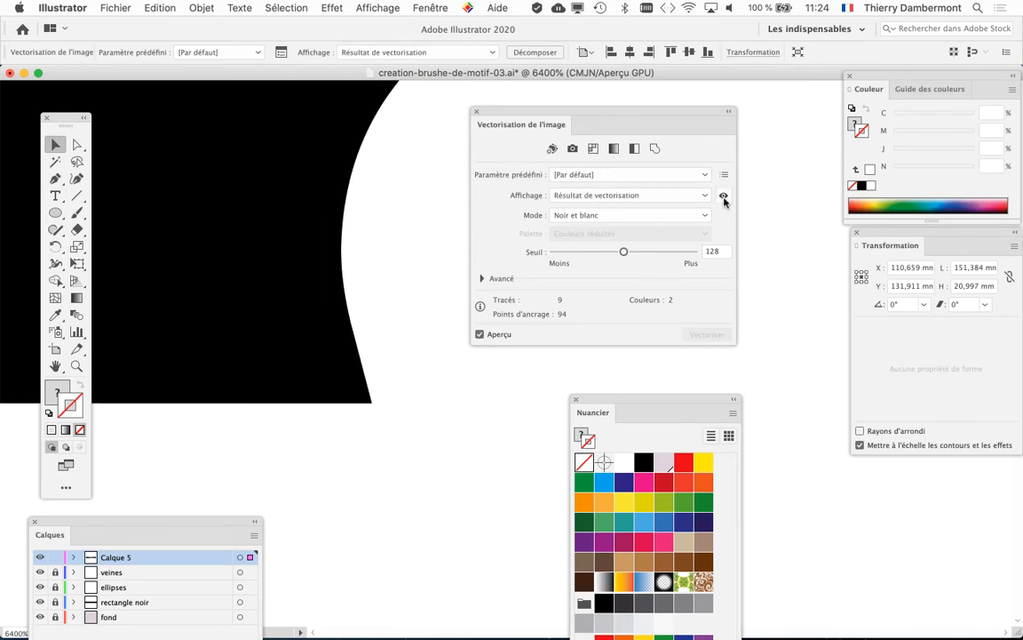
pyautogui.click(724, 199)
pyautogui.click(724, 199)
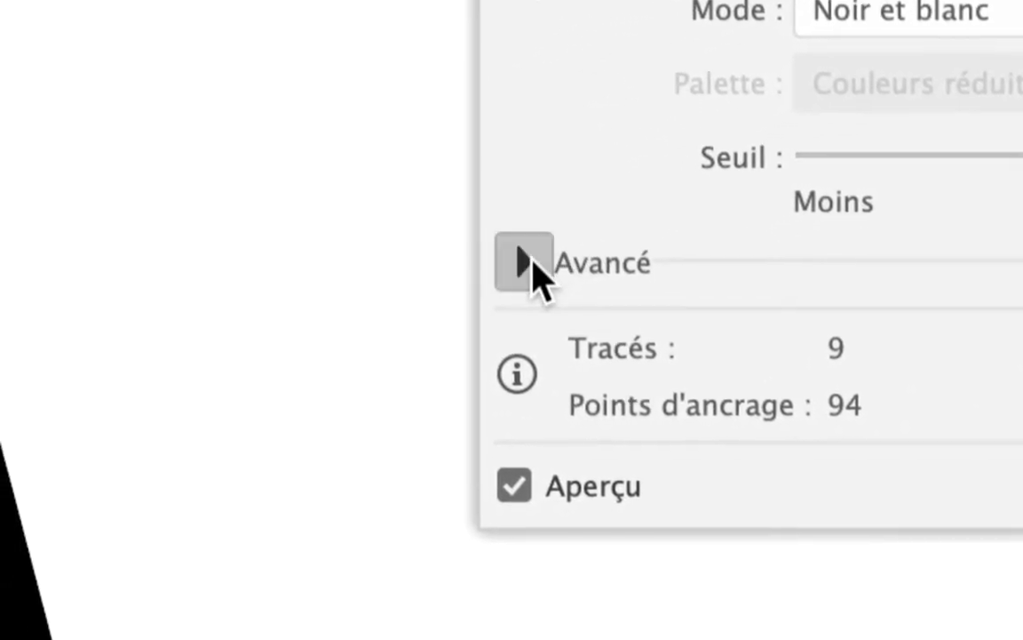
# - Set the advanced tracing options to ignore white and check the cut-outs across the whole bar
pyautogui.click(524, 262)
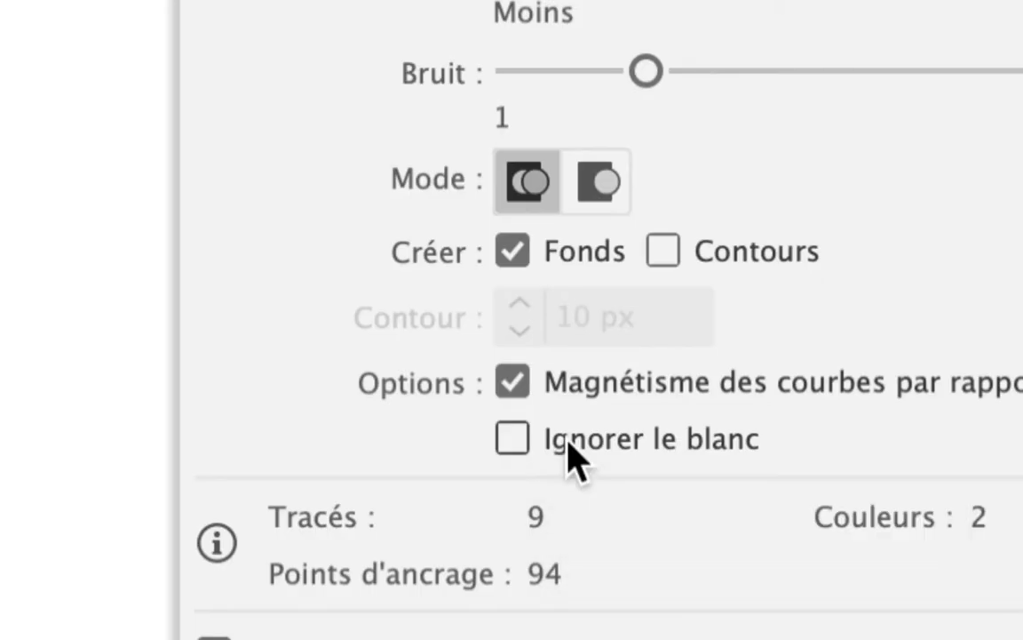
pyautogui.click(567, 441)
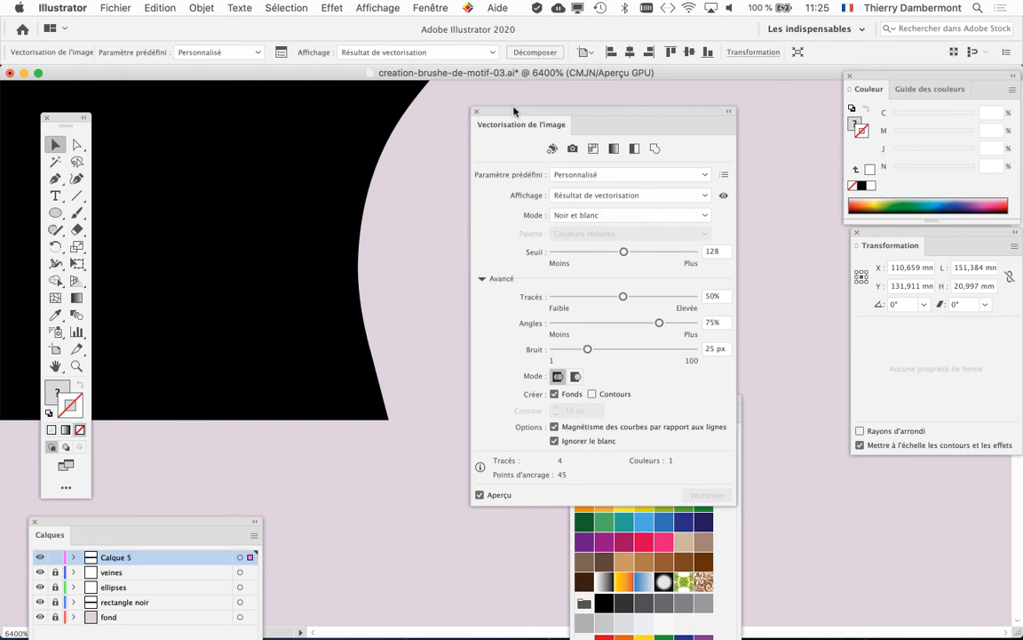
pyautogui.moveTo(512, 110); pyautogui.dragTo(729, 156)
pyautogui.scroll(-3, 427, 248)
pyautogui.scroll(-8, 428, 252)
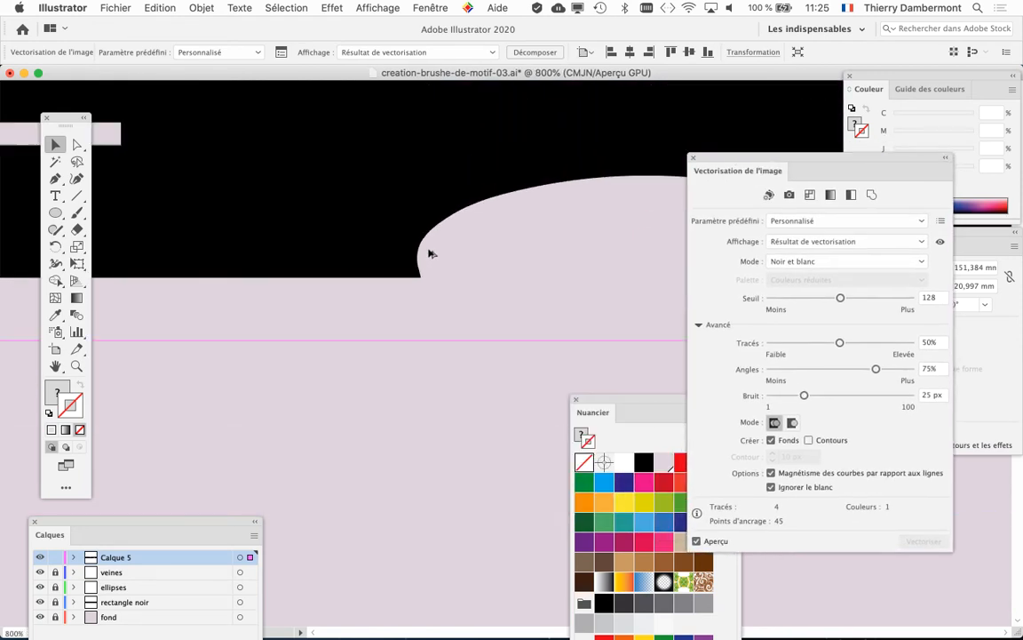
pyautogui.moveTo(362, 246); pyautogui.dragTo(455, 243)
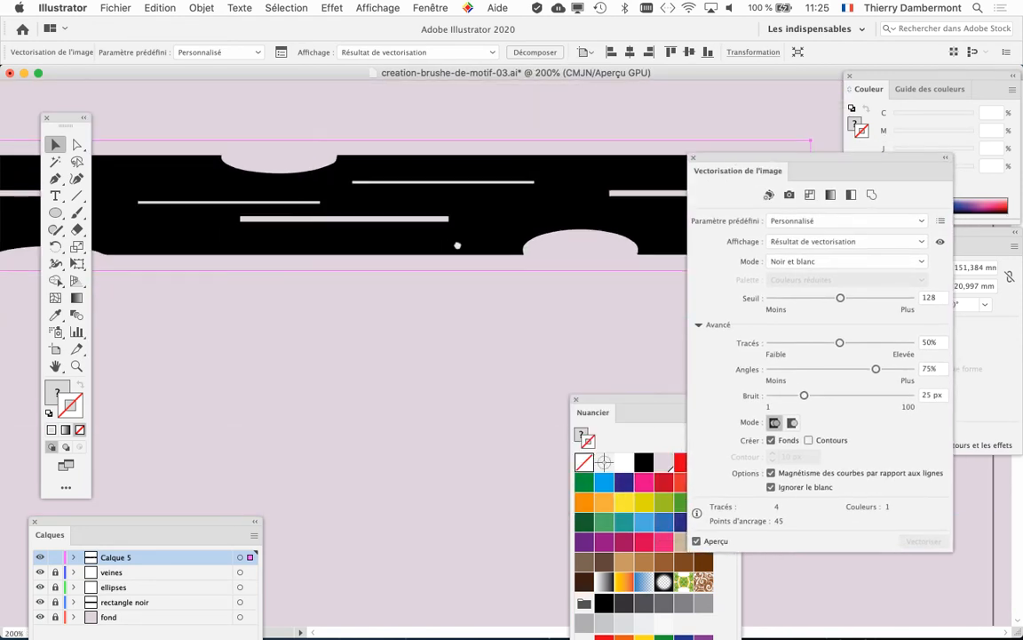
pyautogui.moveTo(76, 119); pyautogui.dragTo(101, 336)
pyautogui.scroll(-1, 272, 308)
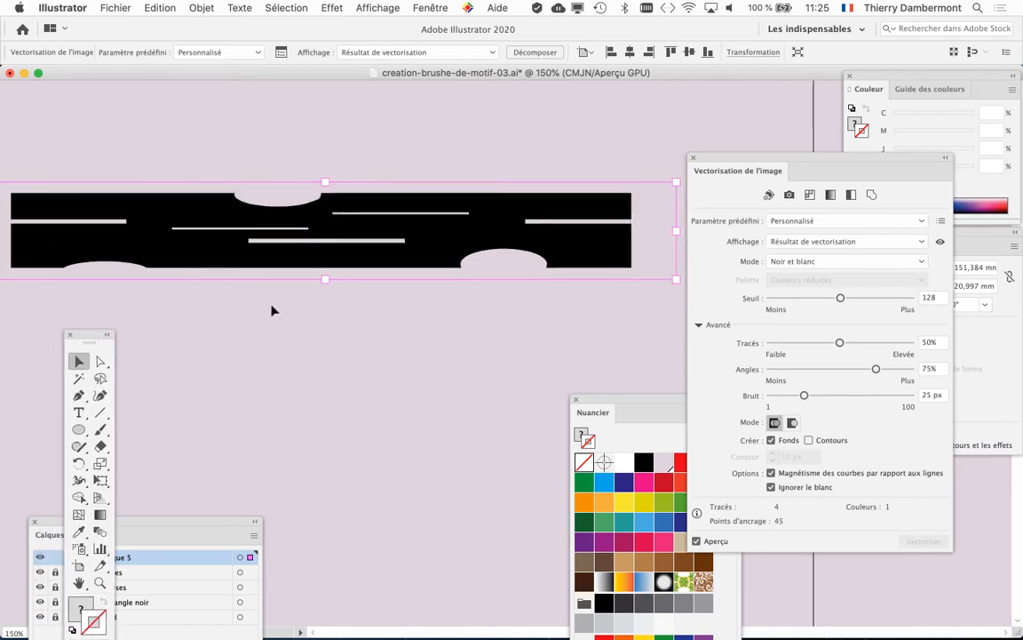
pyautogui.scroll(-1, 295, 313)
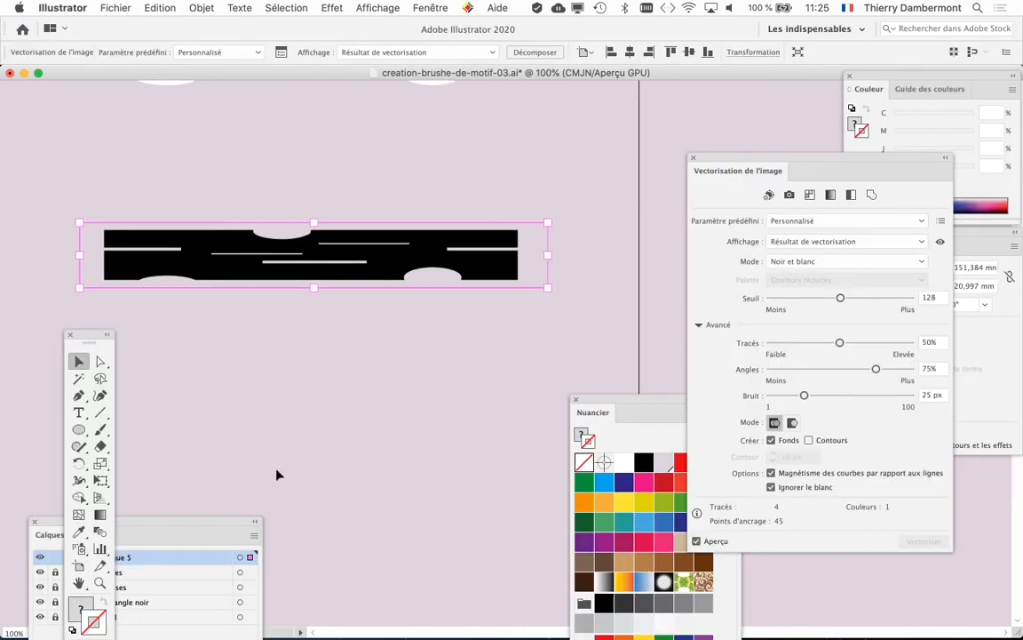
# - Bring the layer list beside the bar and expand Calque 5 to show its contents
pyautogui.moveTo(176, 523); pyautogui.dragTo(575, 101)
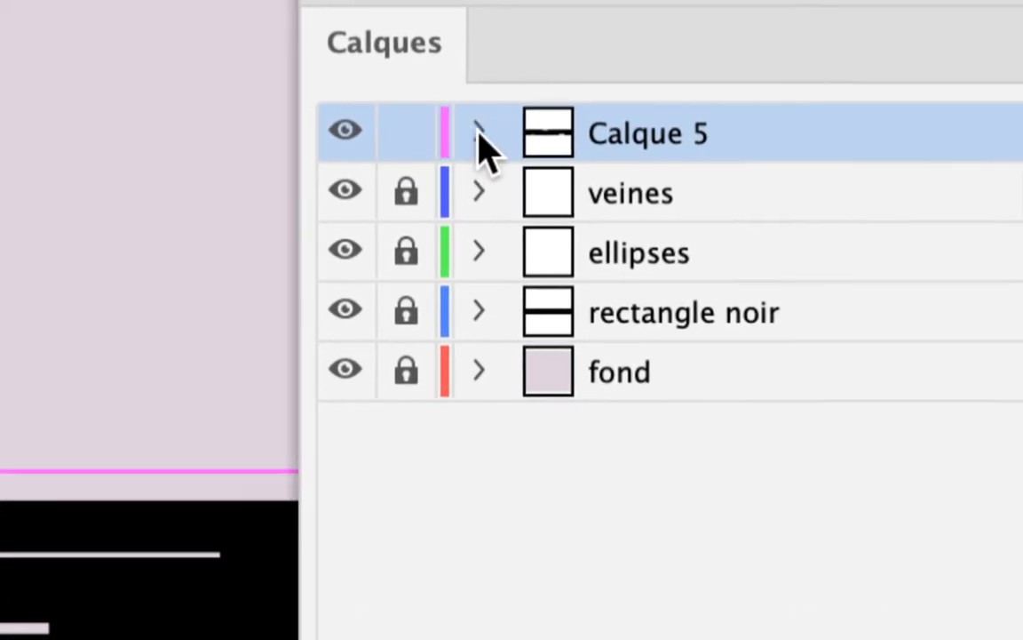
pyautogui.click(479, 133)
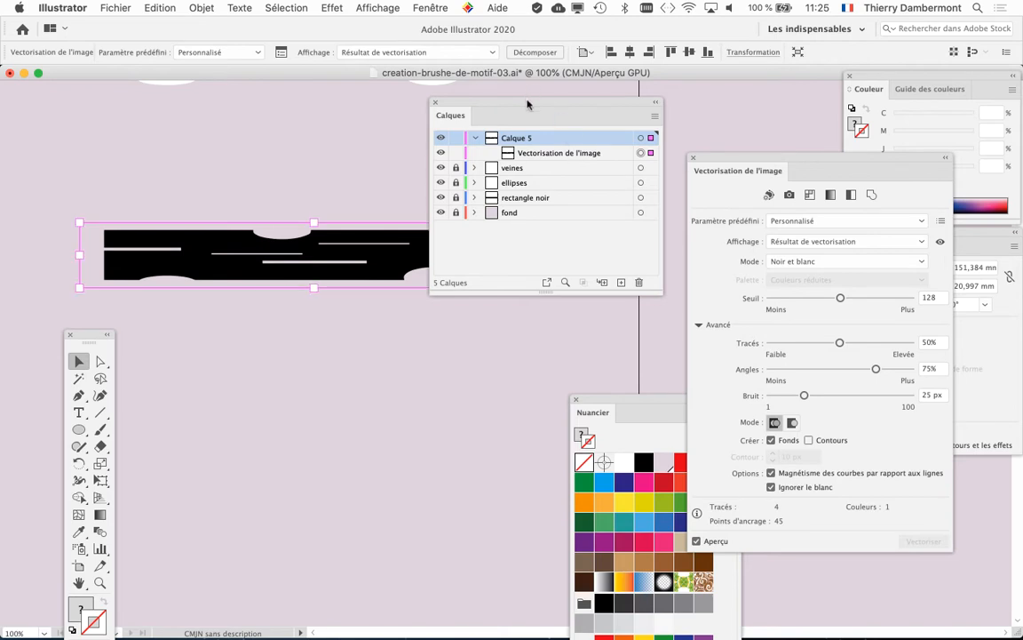
pyautogui.moveTo(526, 105); pyautogui.dragTo(667, 95)
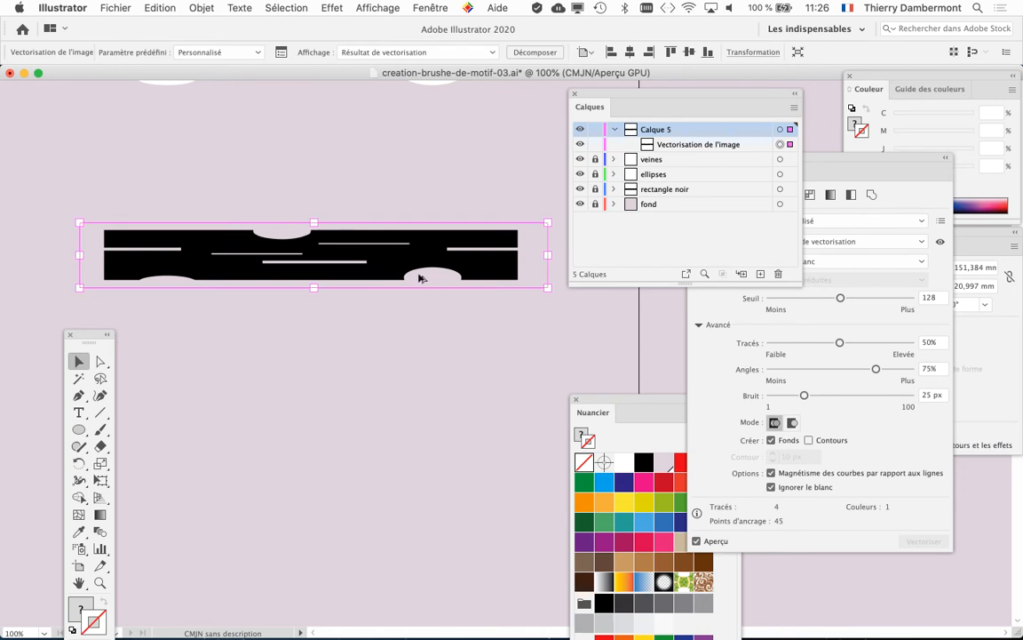
# - Expand the bar's image tracing into editable vector paths
pyautogui.scroll(5, 407, 273)
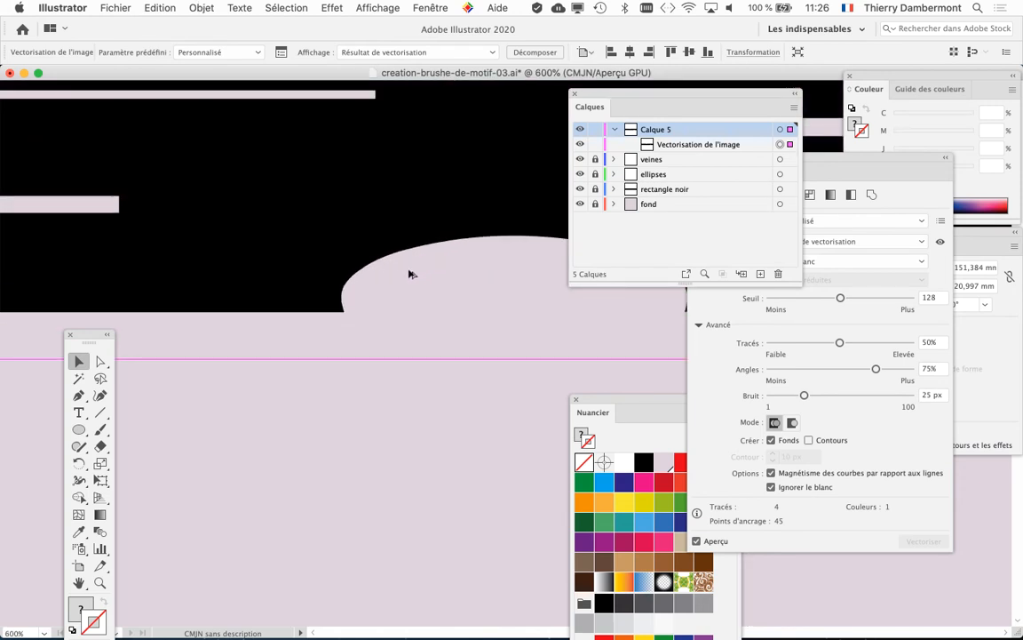
pyautogui.scroll(-6, 413, 275)
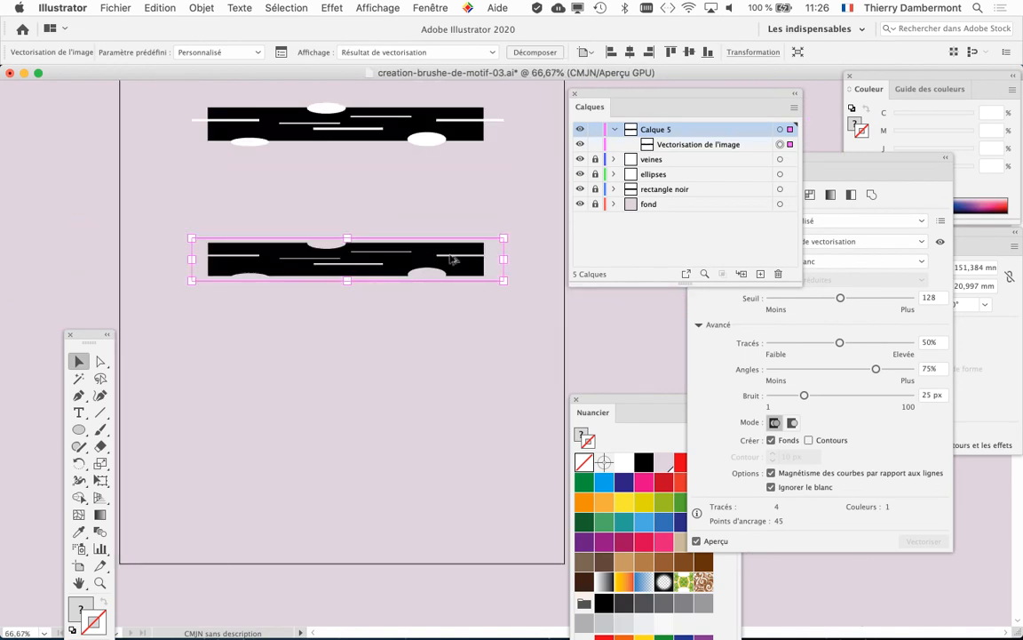
pyautogui.click(200, 8)
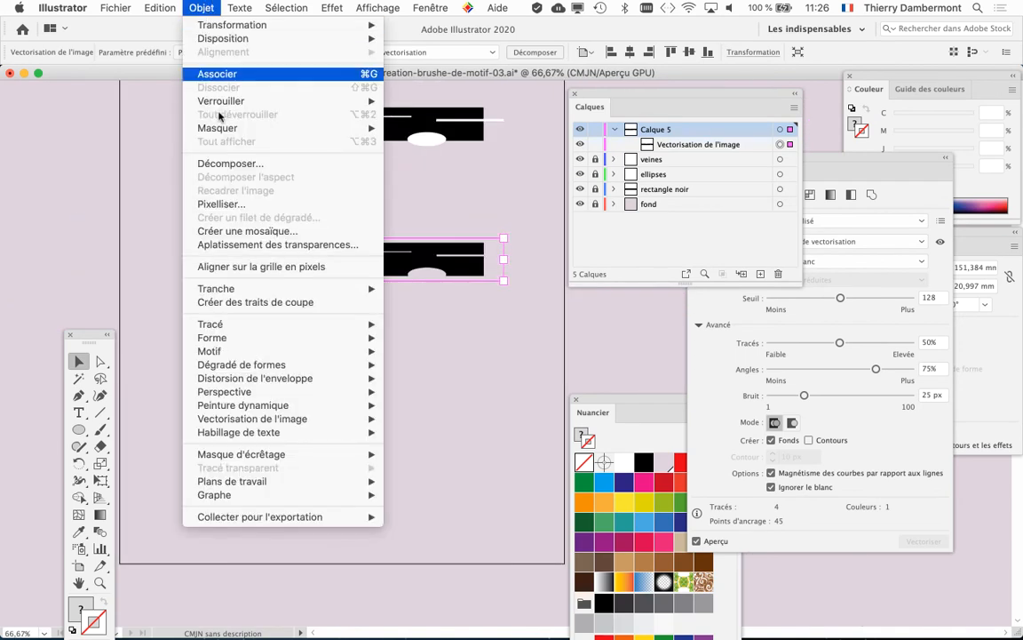
pyautogui.moveTo(284, 419)
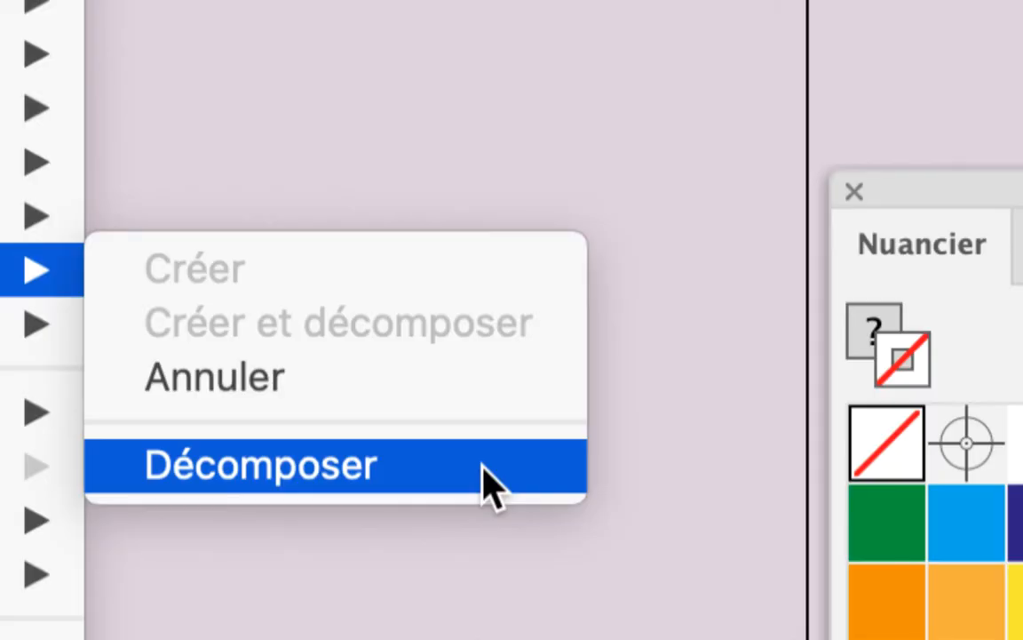
pyautogui.click(487, 480)
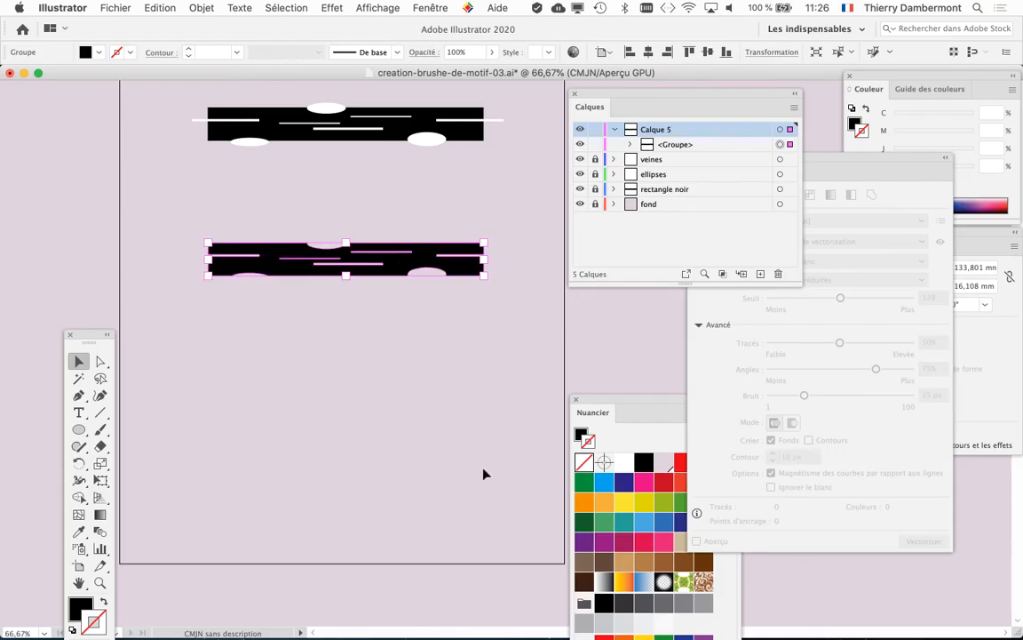
# - Show the expanded bar's anchor points with the Direct Selection tool, clear floating panels off it and deselect it
pyautogui.scroll(3, 308, 306)
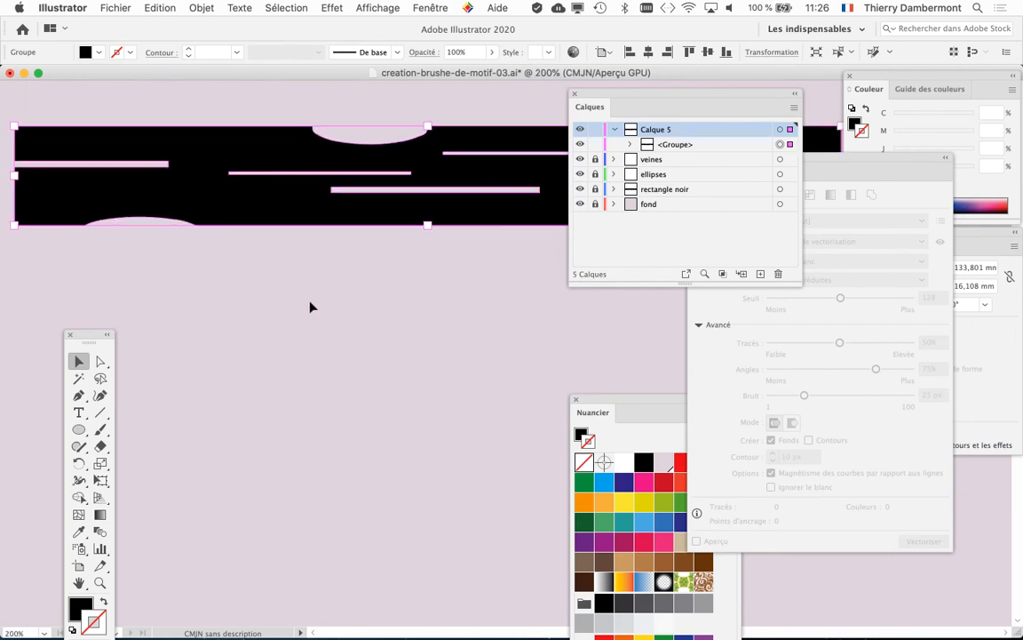
pyautogui.moveTo(610, 100); pyautogui.dragTo(493, 364)
pyautogui.scroll(-2, 429, 300)
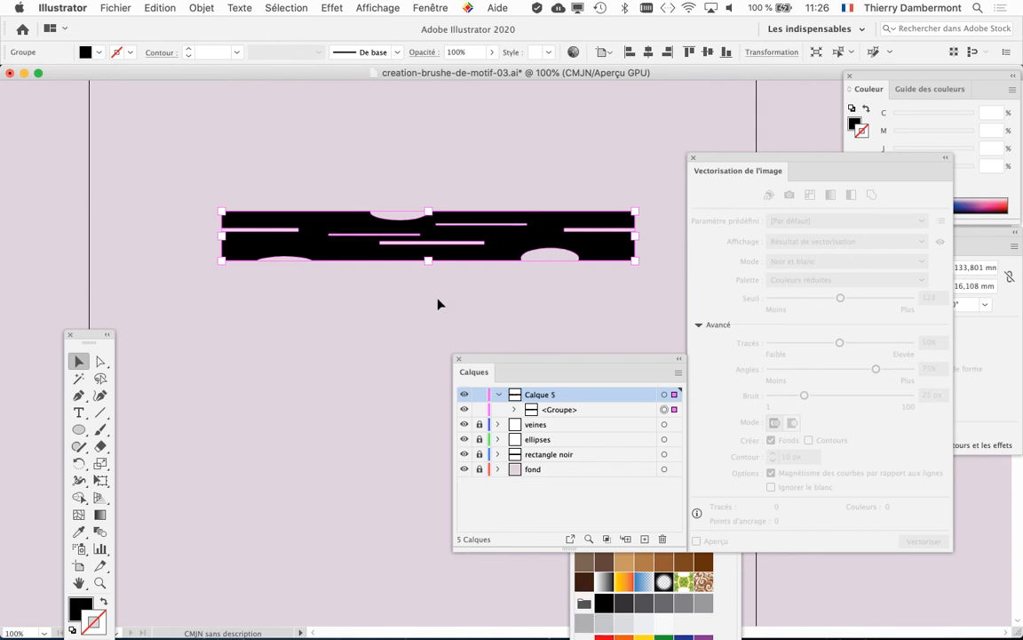
pyautogui.click(101, 361)
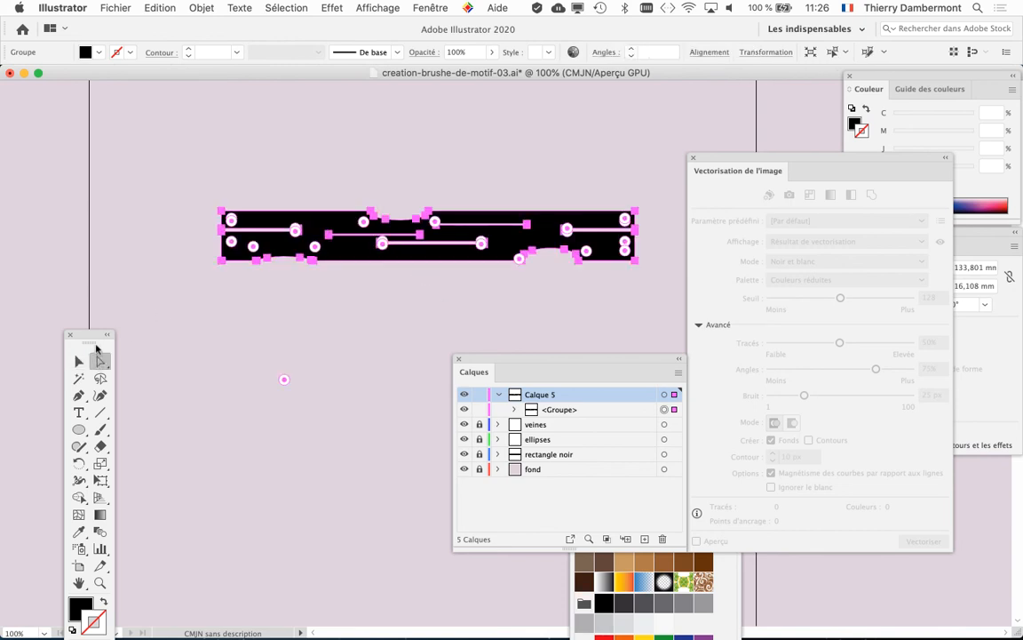
pyautogui.moveTo(93, 334); pyautogui.dragTo(242, 257)
pyautogui.press('super+plus')
pyautogui.click(509, 275)
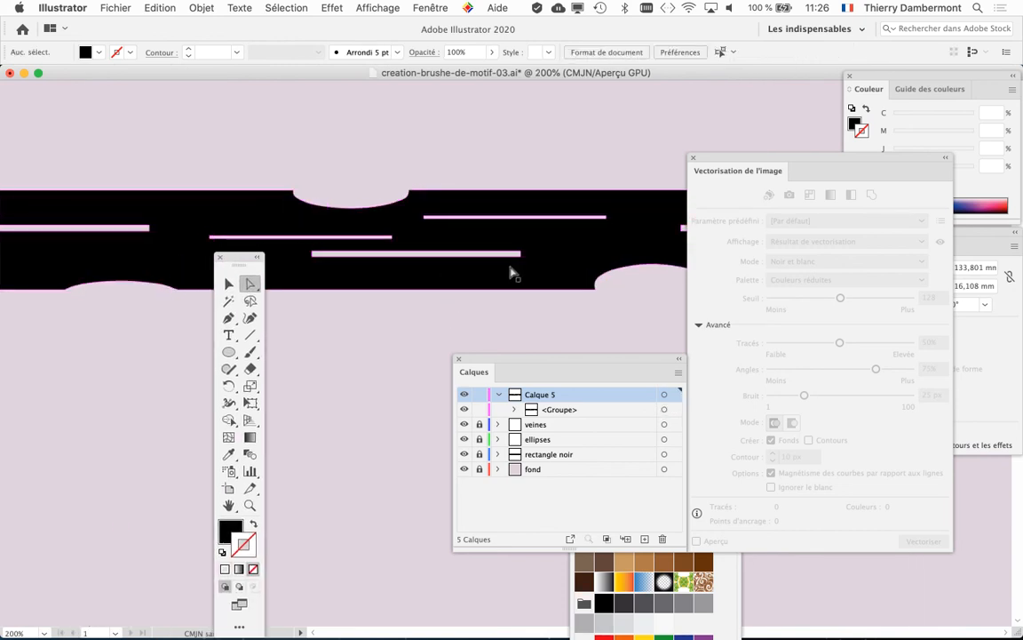
# - Examine the anchor points of the thin upper vein and the curve handles of the lower ellipse cut-out
pyautogui.click(509, 257)
pyautogui.click(520, 217)
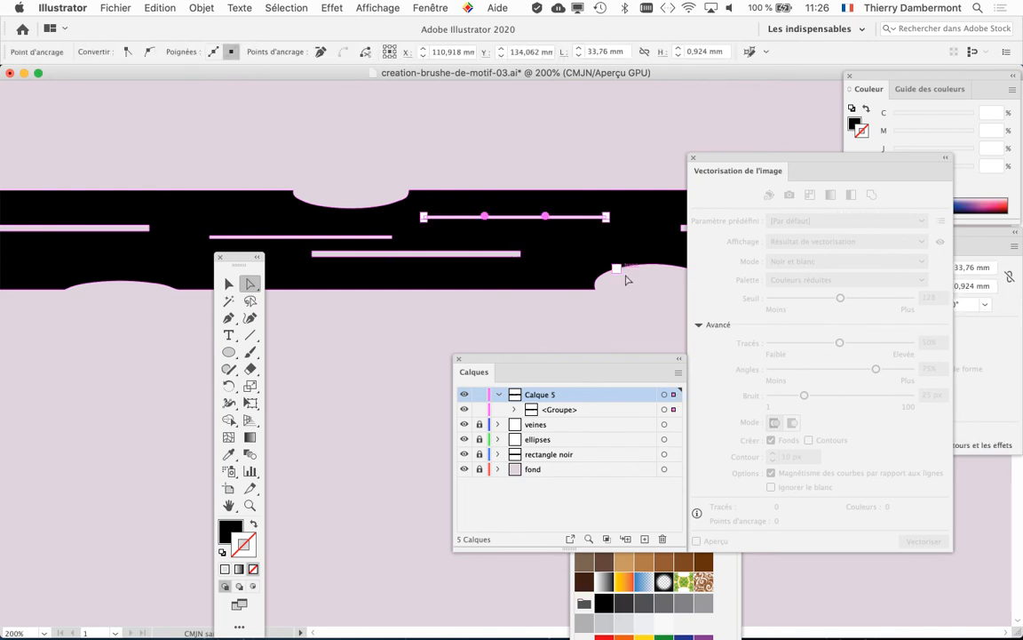
pyautogui.click(627, 275)
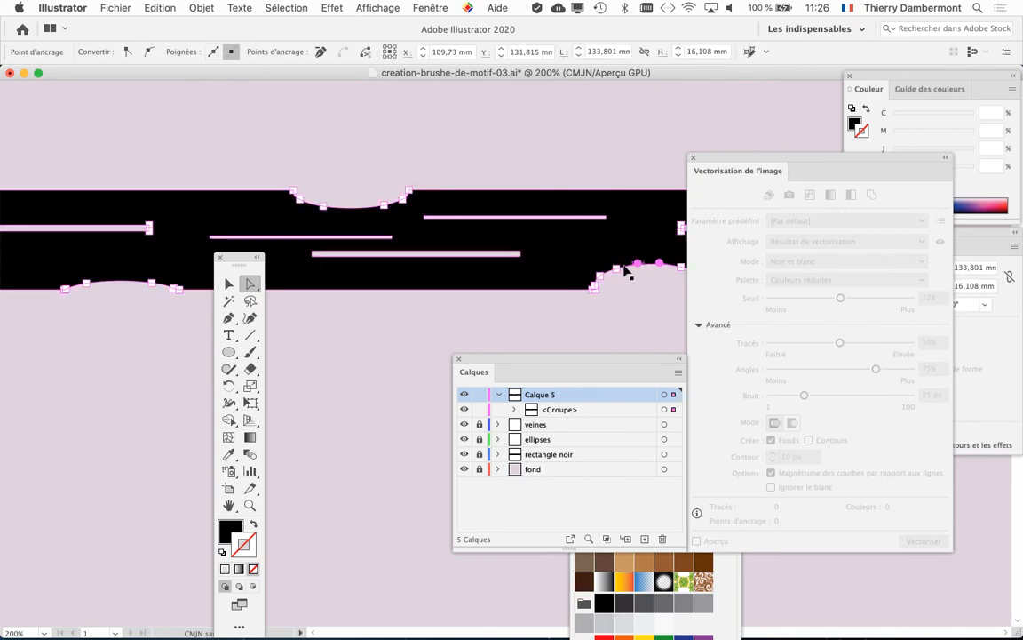
pyautogui.scroll(3, 624, 265)
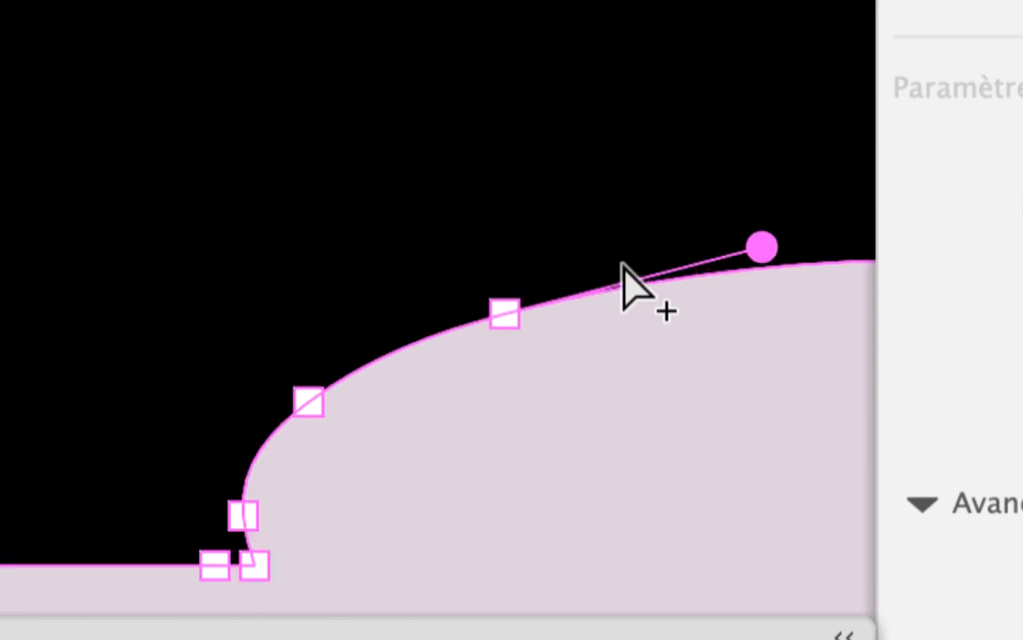
pyautogui.scroll(1, 569, 292)
pyautogui.scroll(-5, 414, 353)
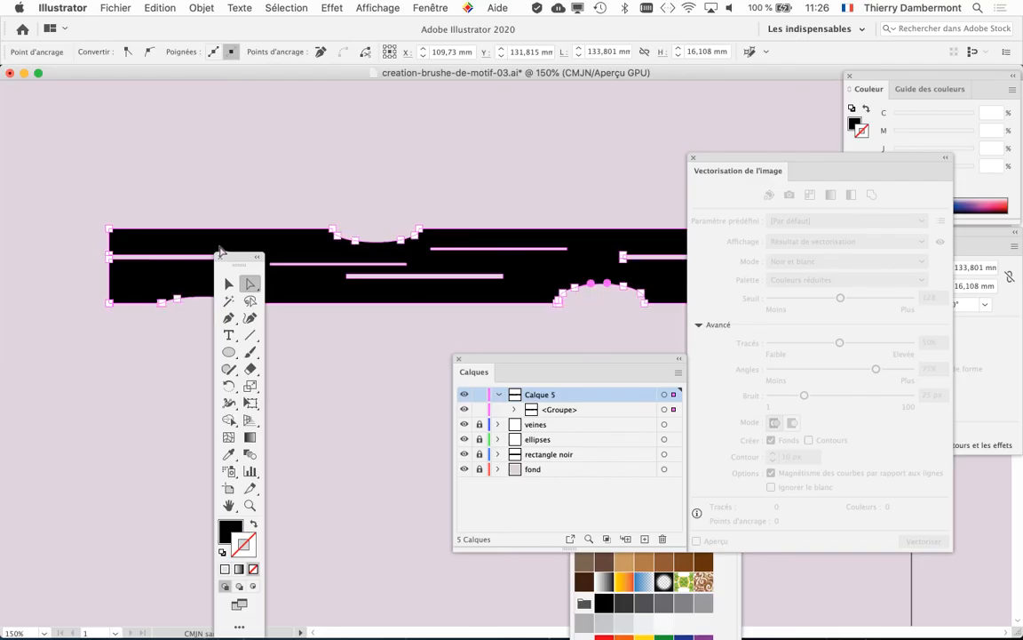
# - Move the tools and the Image Trace settings away from the bar and deselect its anchor points
pyautogui.moveTo(236, 259); pyautogui.dragTo(153, 412)
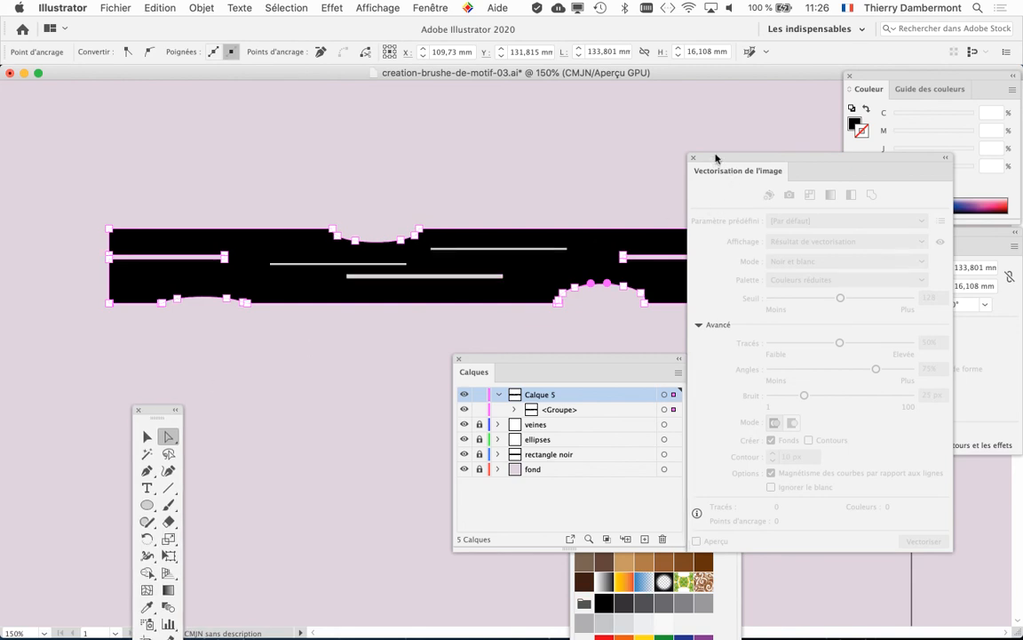
pyautogui.moveTo(714, 158); pyautogui.dragTo(769, 135)
pyautogui.scroll(-1, 380, 353)
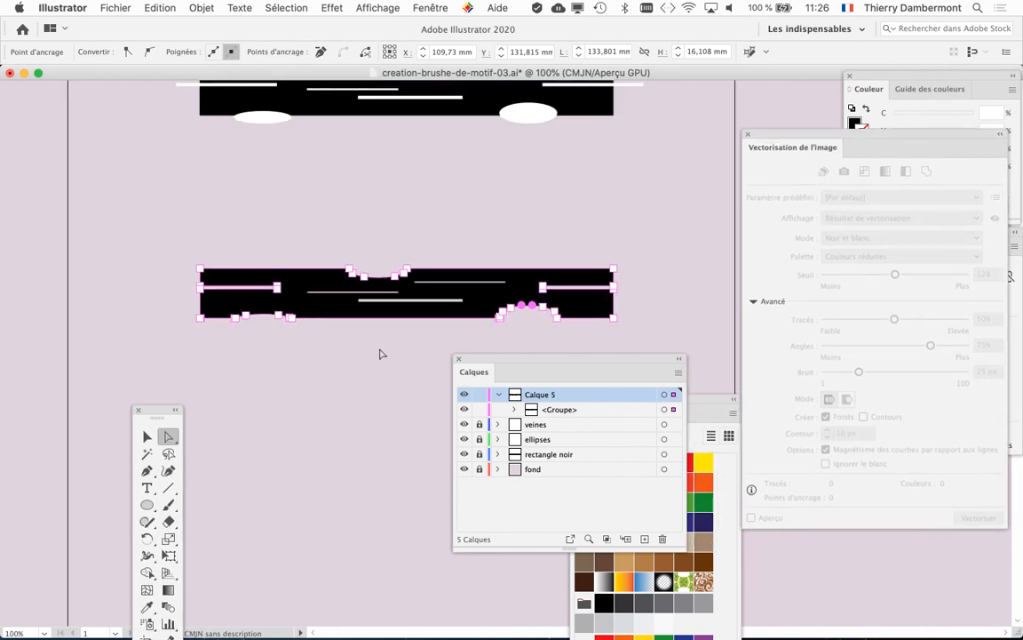
pyautogui.moveTo(321, 325); pyautogui.dragTo(295, 268)
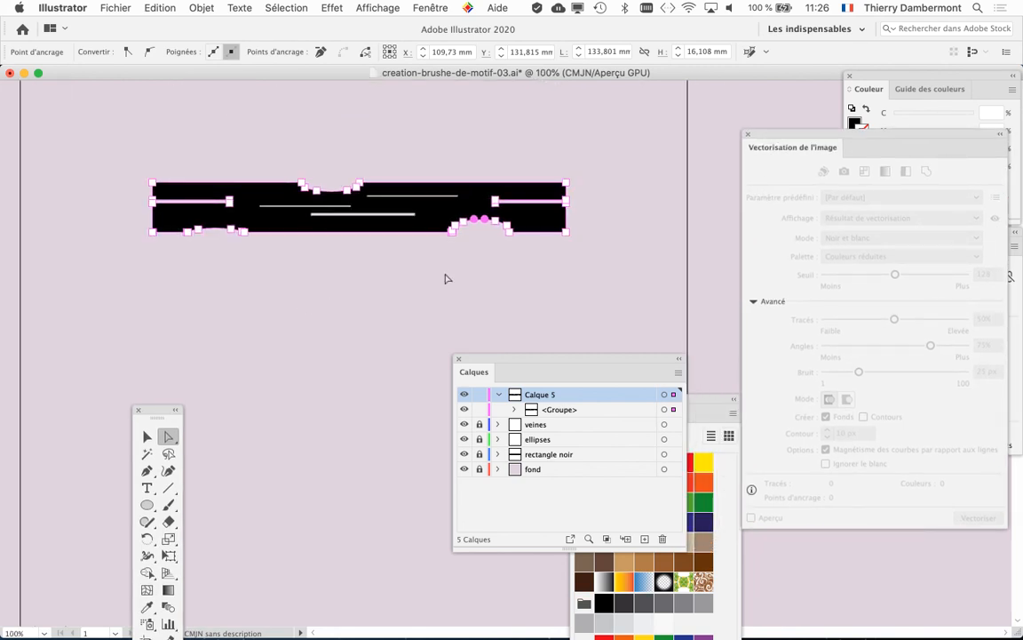
pyautogui.click(446, 276)
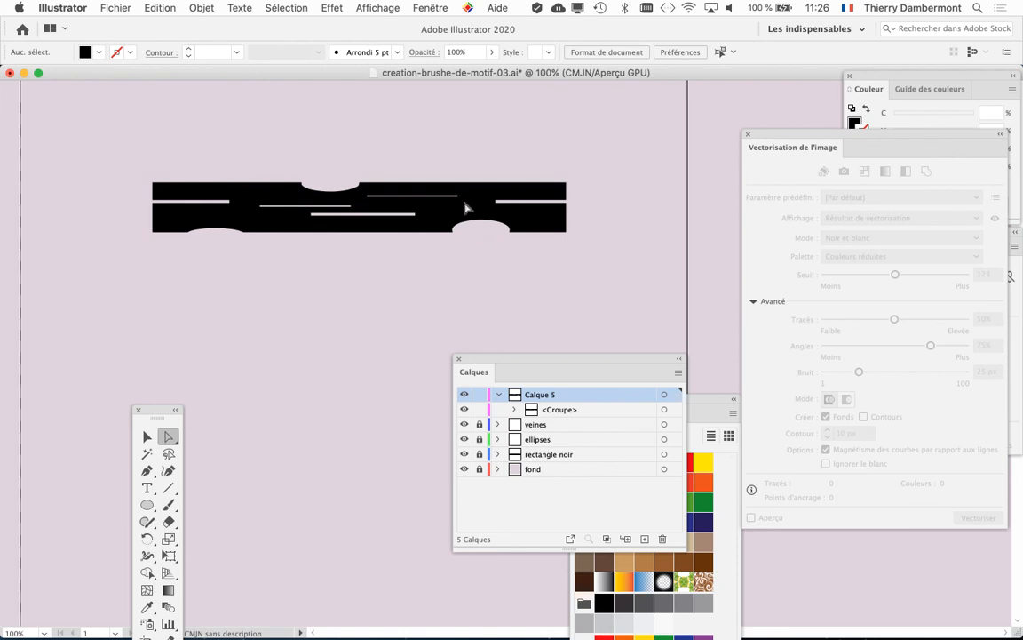
# - Save a copy of the document named creation-brushe-de-motif-04.ai in the CGR gr1-B cours3 folder
pyautogui.click(116, 8)
pyautogui.click(190, 130)
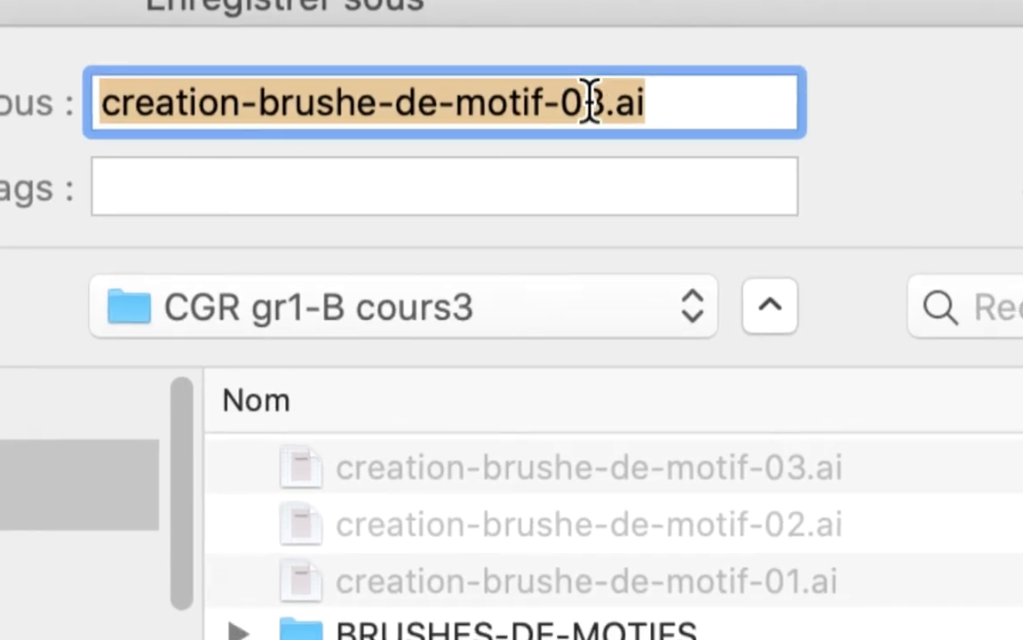
pyautogui.click(589, 100)
pyautogui.moveTo(605, 100); pyautogui.dragTo(586, 100)
pyautogui.write('4')
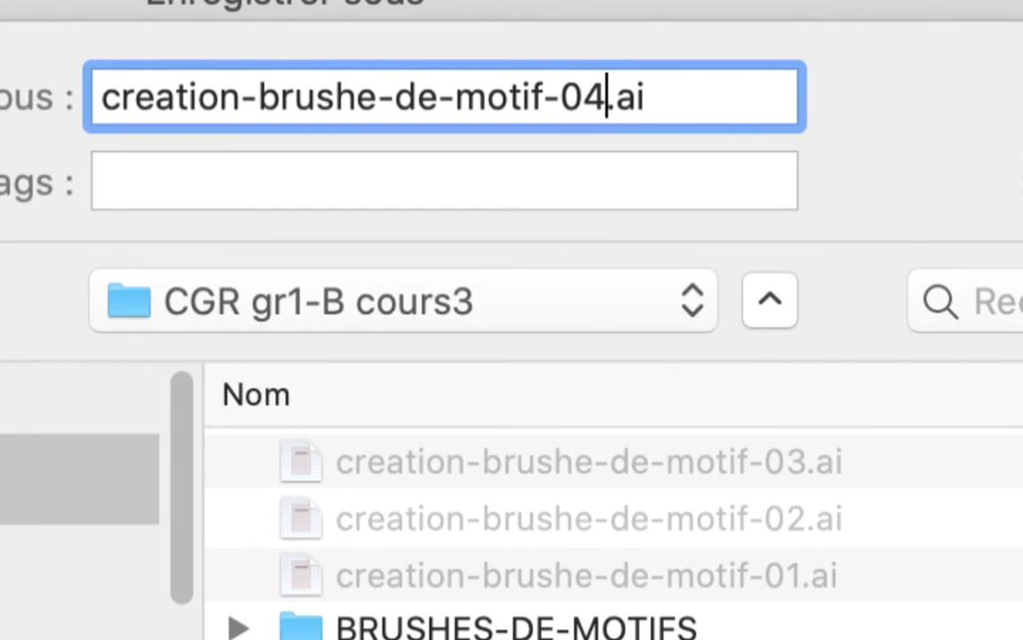